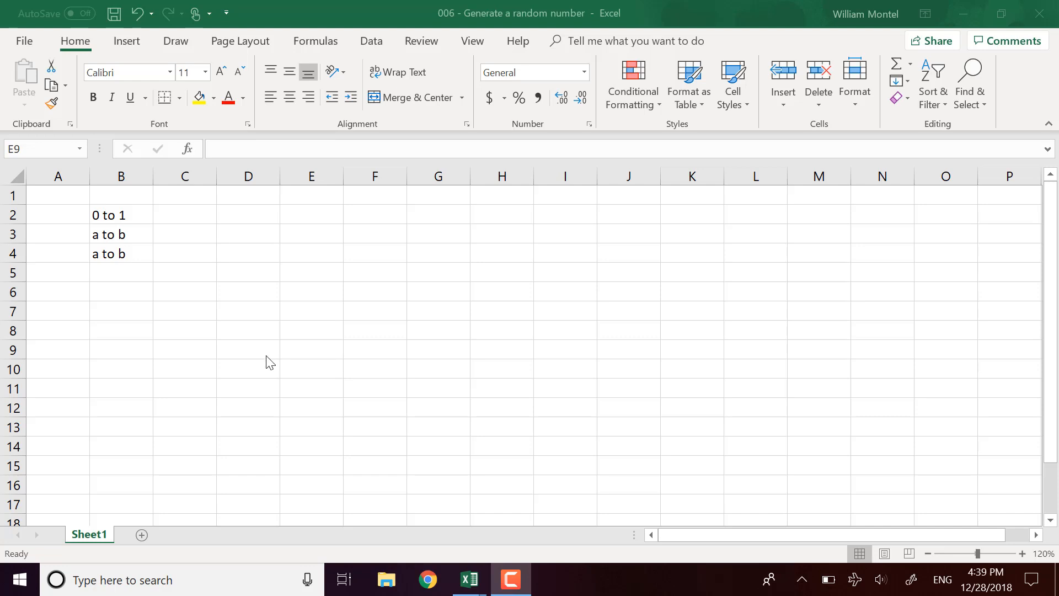
Enter the formula =RAND() in cell C2, beside the "0 to 1" label.
{"action": "left_click", "coordinate": [245, 344]}
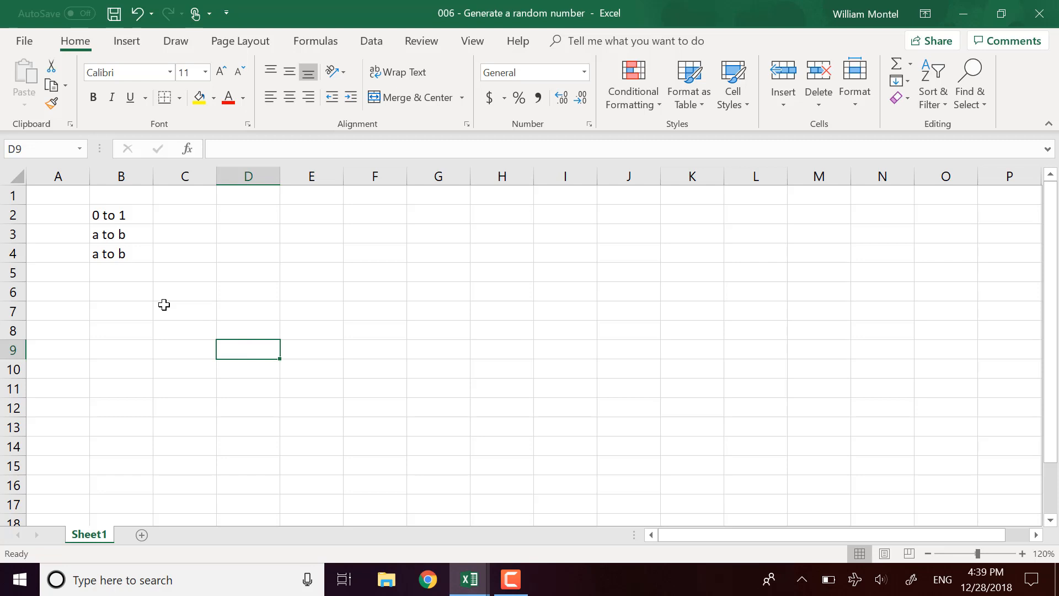
{"action": "key", "text": "Left"}
{"action": "key", "text": "Left"}
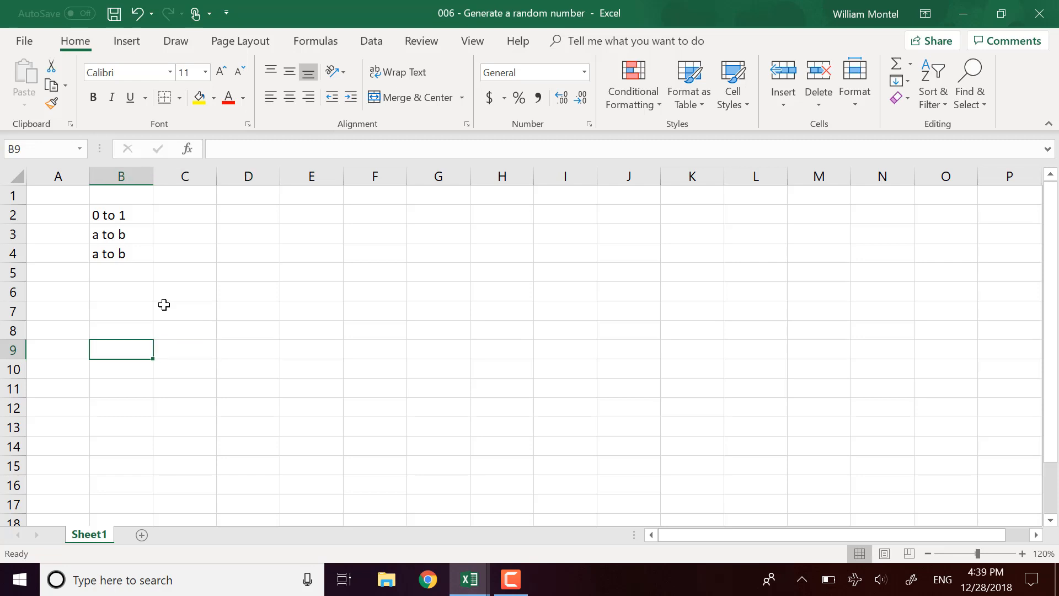
{"action": "key", "text": "Up"}
{"action": "key", "text": "Up"}
{"action": "key", "text": "Up"}
{"action": "key", "text": "Up"}
{"action": "key", "text": "Up"}
{"action": "key", "text": "Up"}
{"action": "key", "text": "Up"}
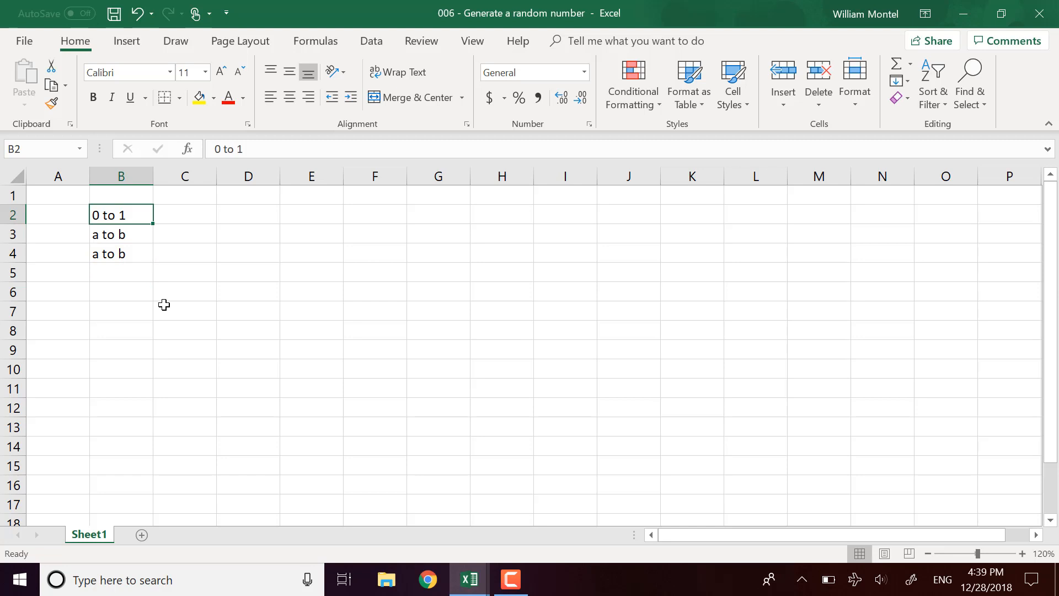
{"action": "key", "text": "Right"}
{"action": "key", "text": "Left"}
{"action": "key", "text": "Right"}
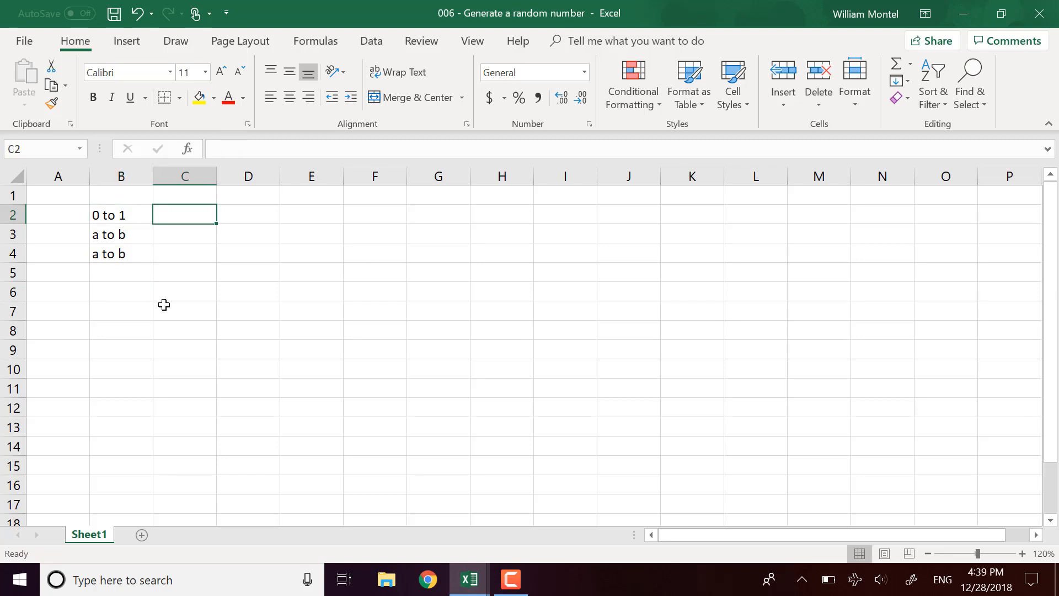
{"action": "type", "text": "=ra"}
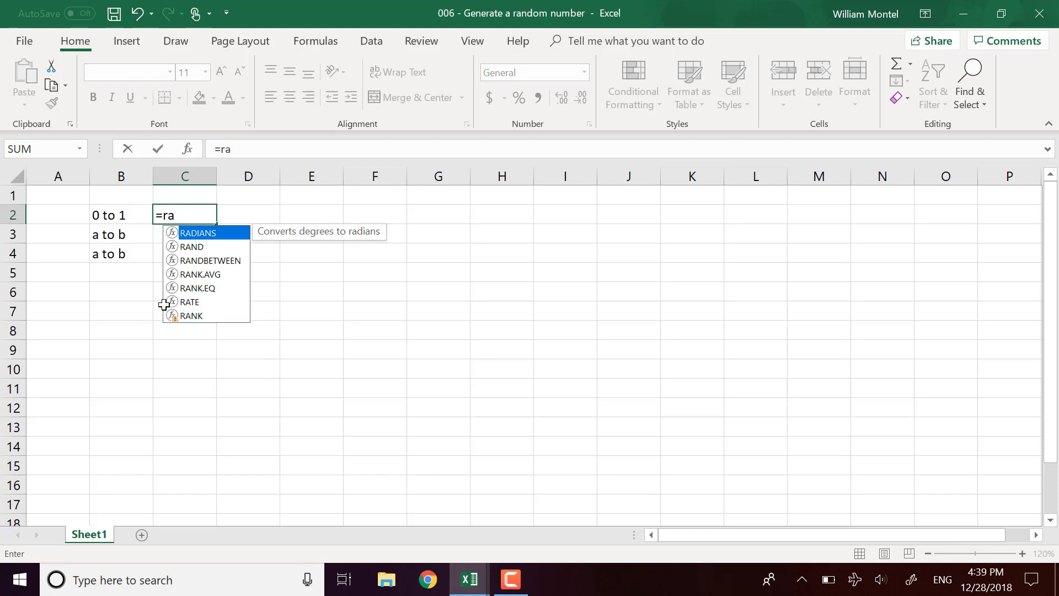
{"action": "key", "text": "Down"}
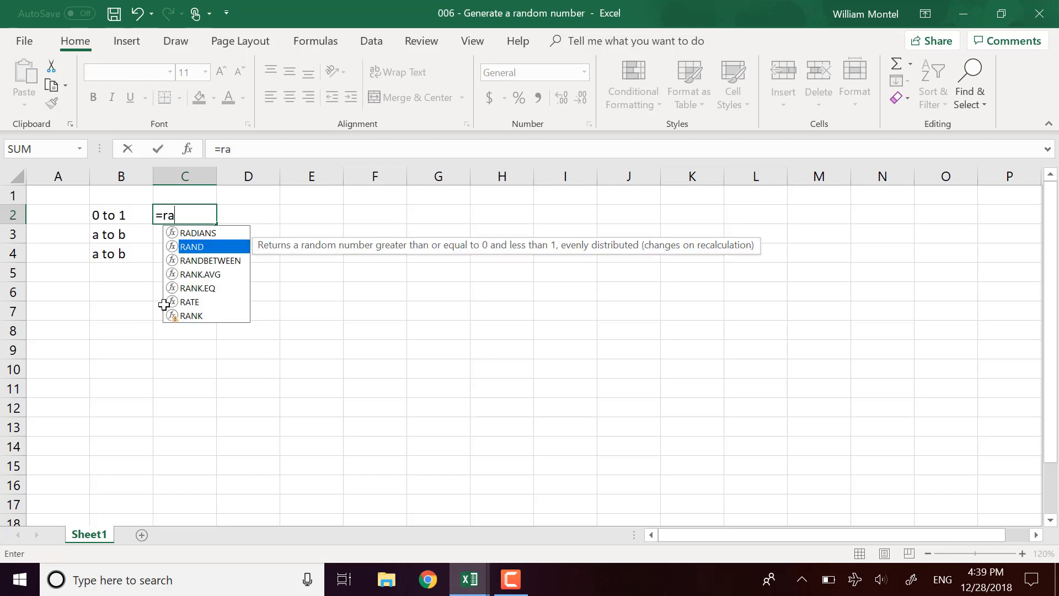
{"action": "key", "text": "Tab"}
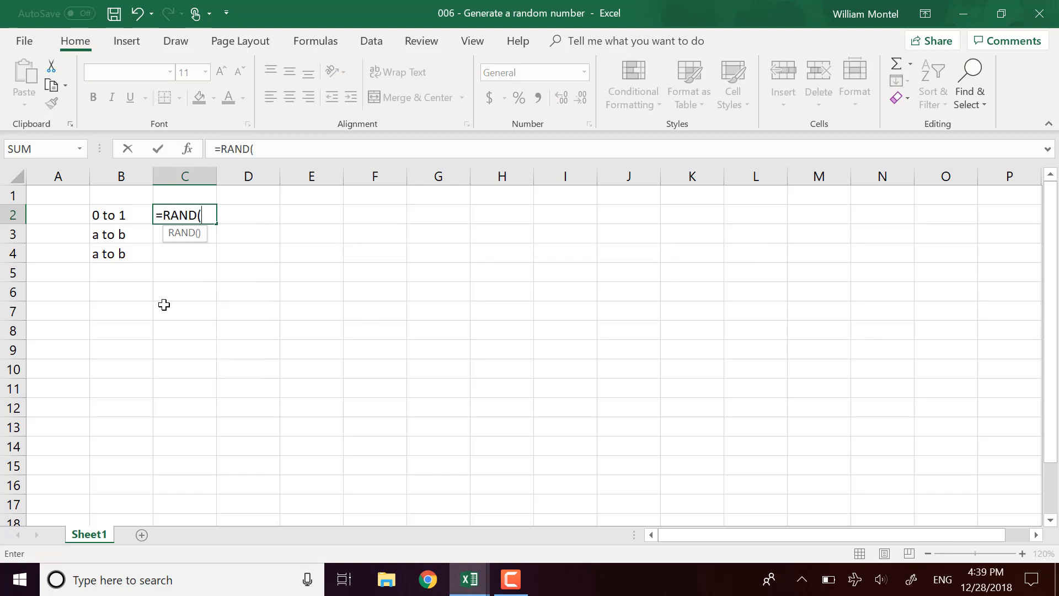
{"action": "type", "text": ")"}
{"action": "key", "text": "Return"}
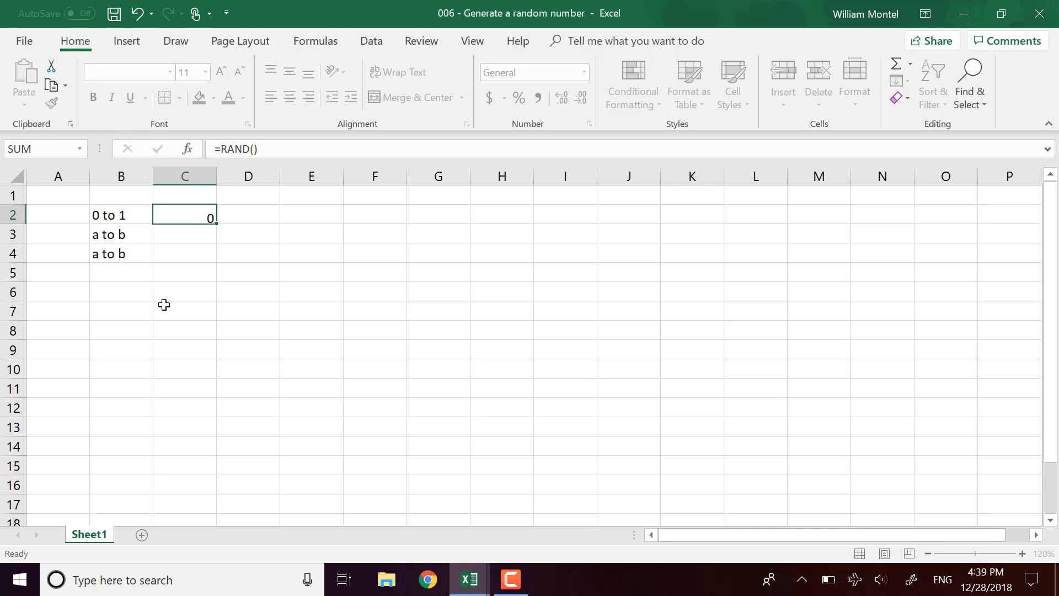
Recalculate the random number in C2 twice by re-entering its unchanged formula.
{"action": "left_click", "coordinate": [194, 216]}
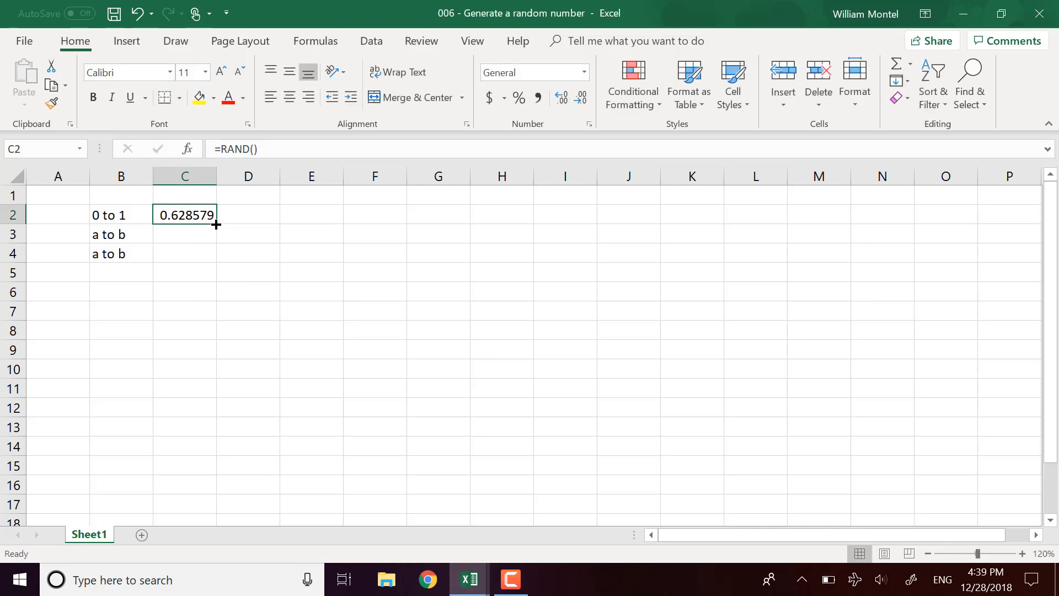
{"action": "left_click", "coordinate": [280, 155]}
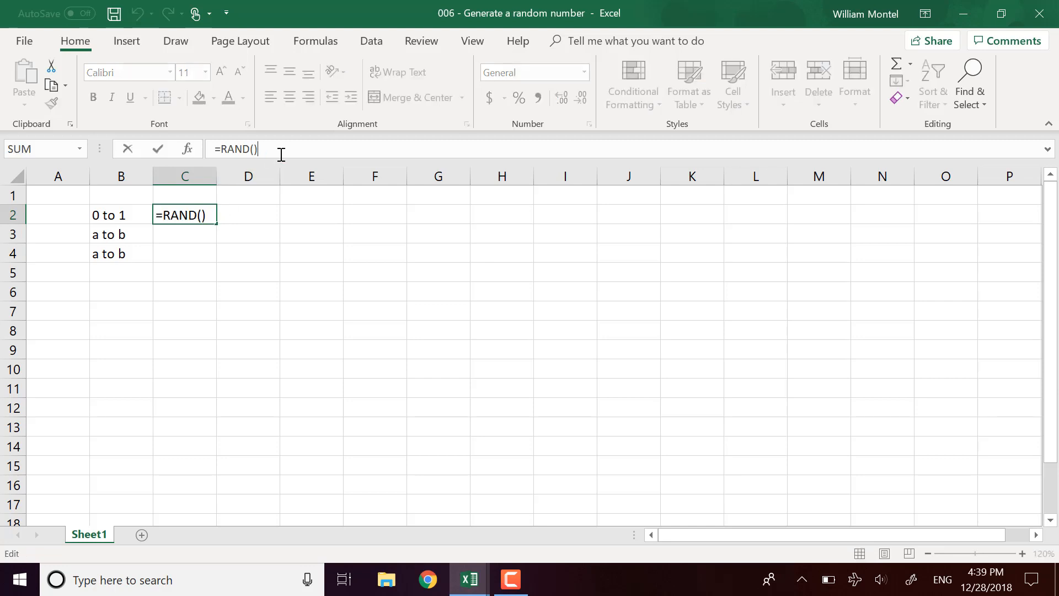
{"action": "key", "text": "Return"}
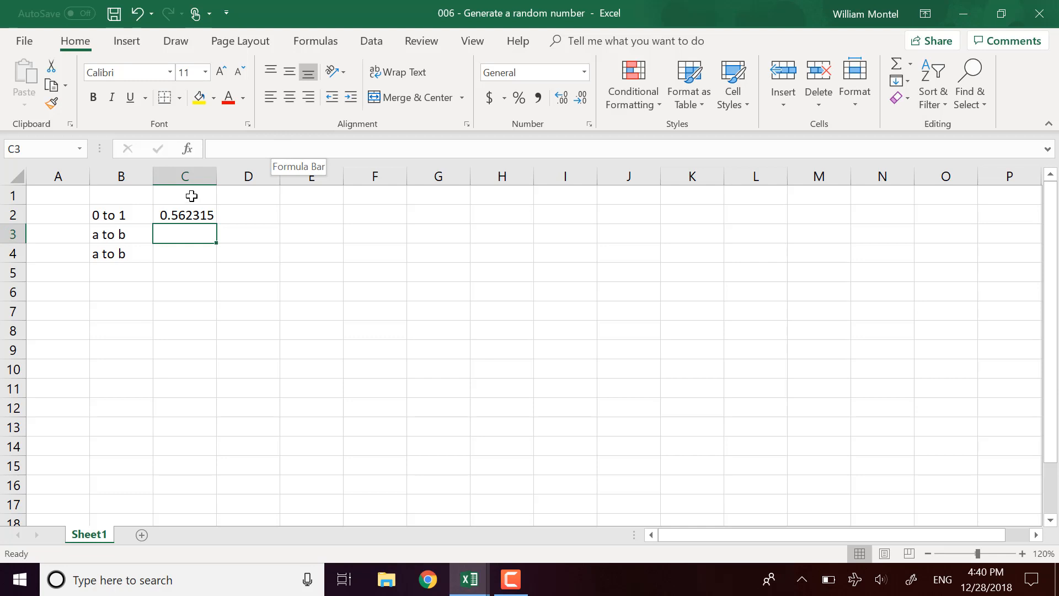
{"action": "left_click", "coordinate": [183, 212]}
{"action": "left_click", "coordinate": [297, 145]}
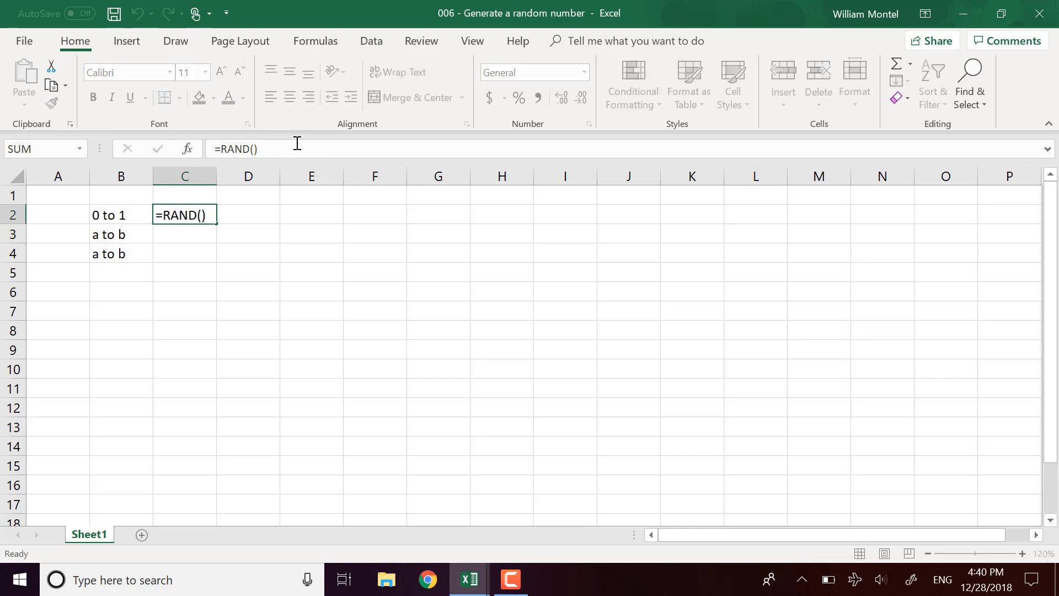
{"action": "key", "text": "Return"}
Fill the RAND formula from C2 across to J2 and recalculate the row by re-entering C2's formula.
{"action": "left_click", "coordinate": [200, 212]}
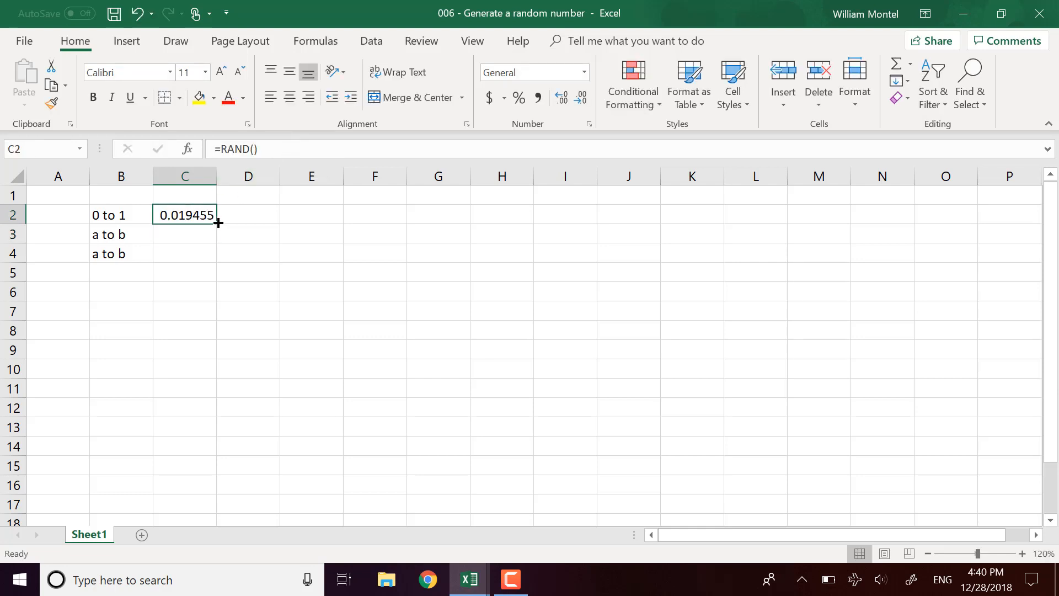
{"action": "left_click_drag", "start_coordinate": [219, 227], "coordinate": [653, 241]}
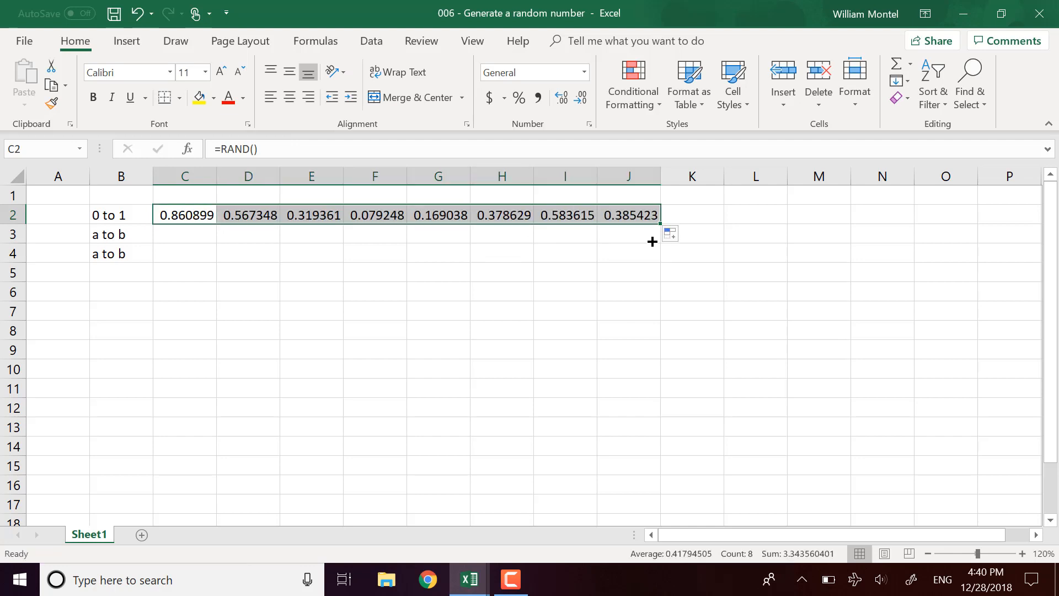
{"action": "left_click", "coordinate": [307, 148]}
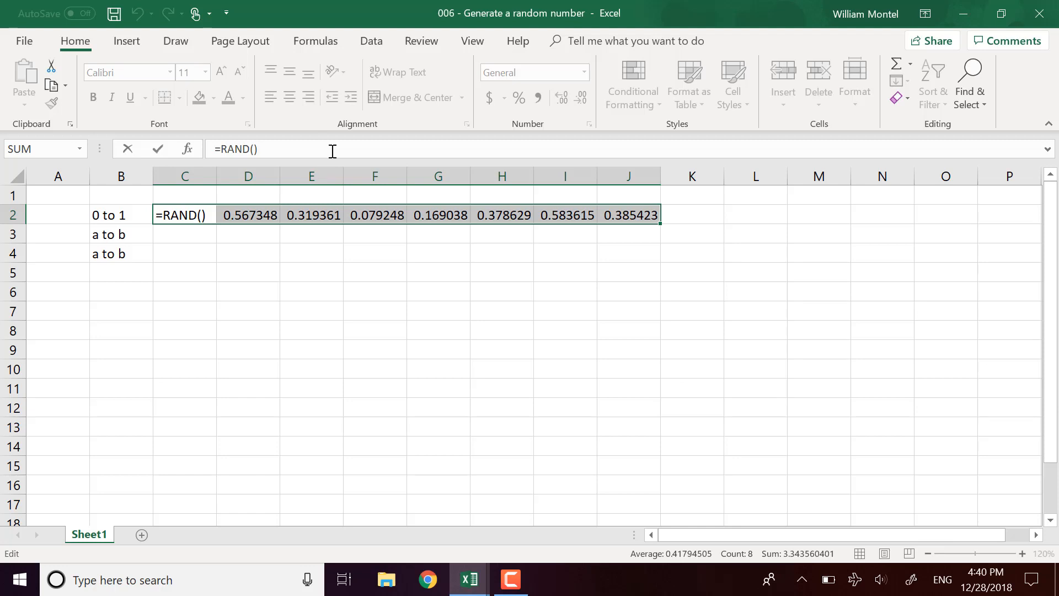
{"action": "key", "text": "Return"}
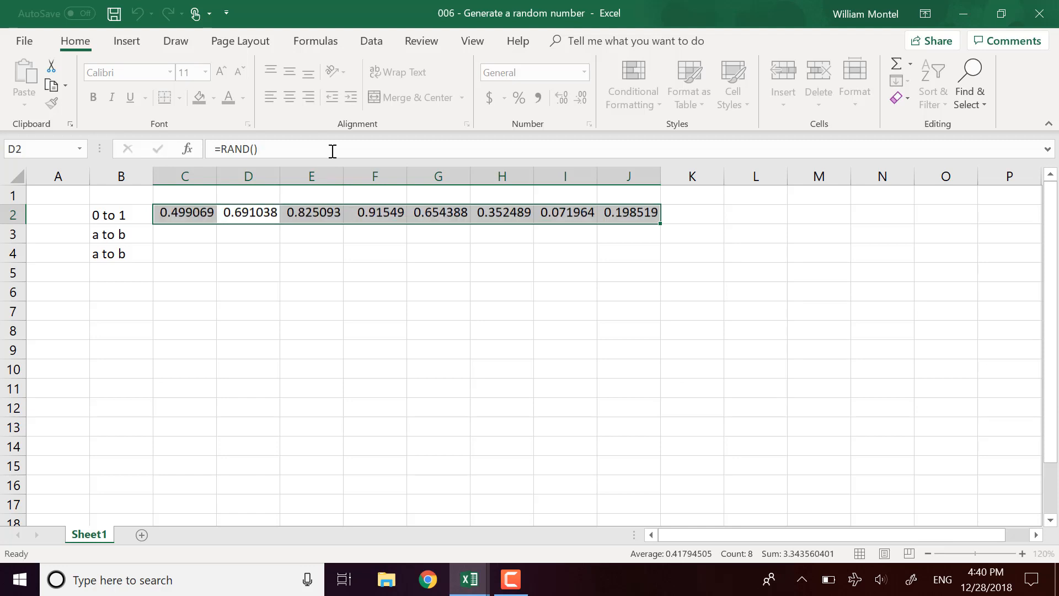
{"action": "left_click", "coordinate": [613, 214]}
Enter 9 in the empty cell J4 to trigger a recalculation of row 2, and clear J4 again.
{"action": "left_click", "coordinate": [635, 251]}
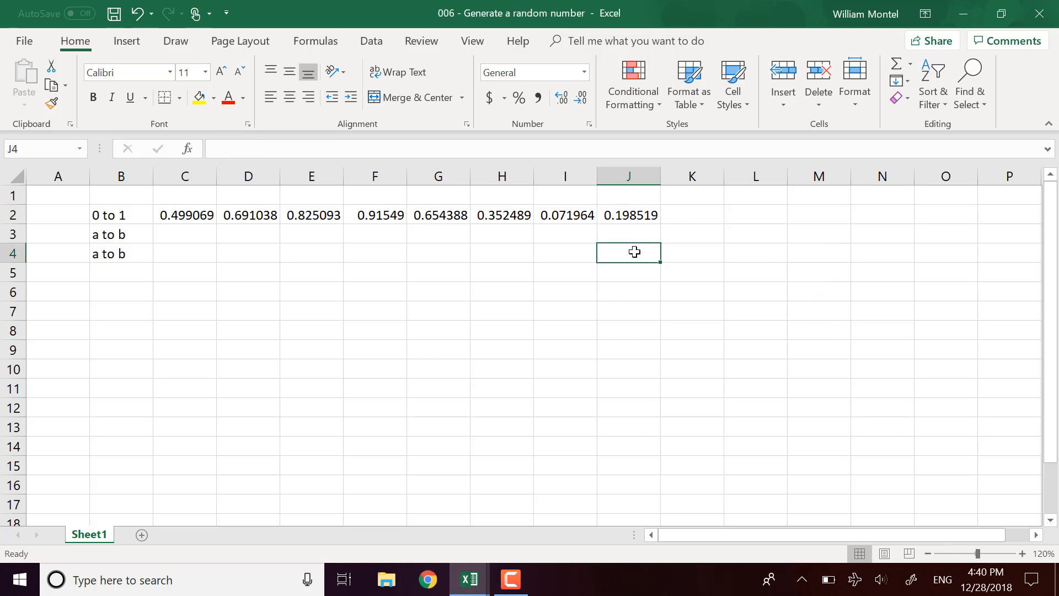
{"action": "type", "text": "9"}
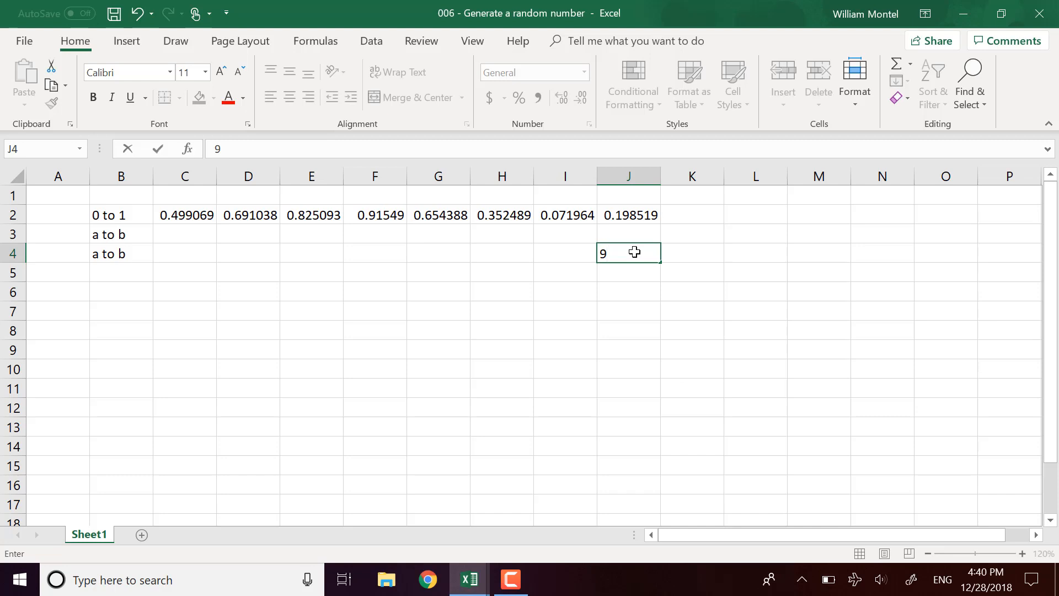
{"action": "key", "text": "Return"}
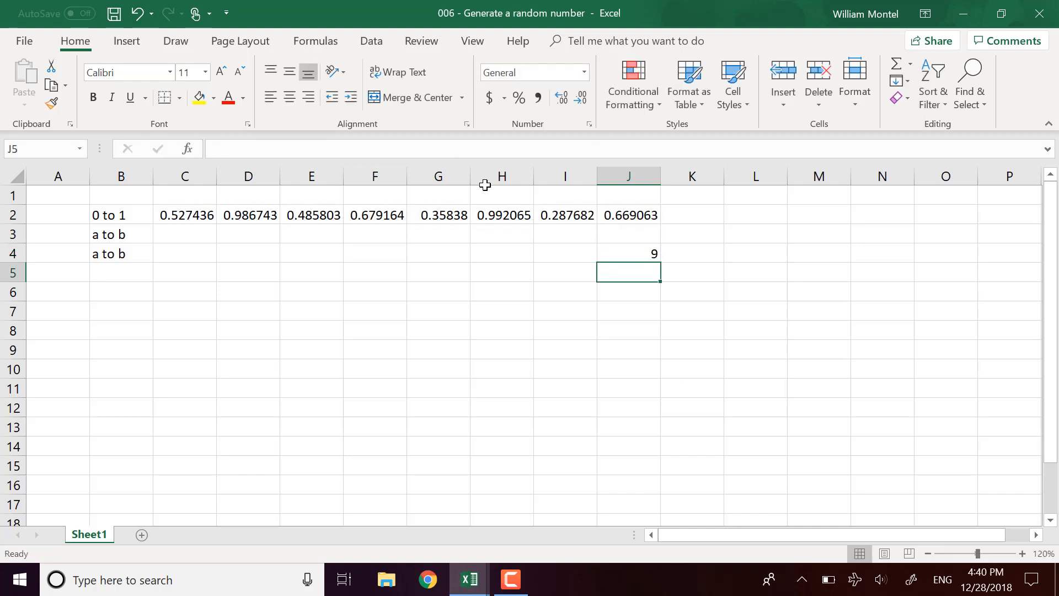
{"action": "left_click", "coordinate": [176, 215]}
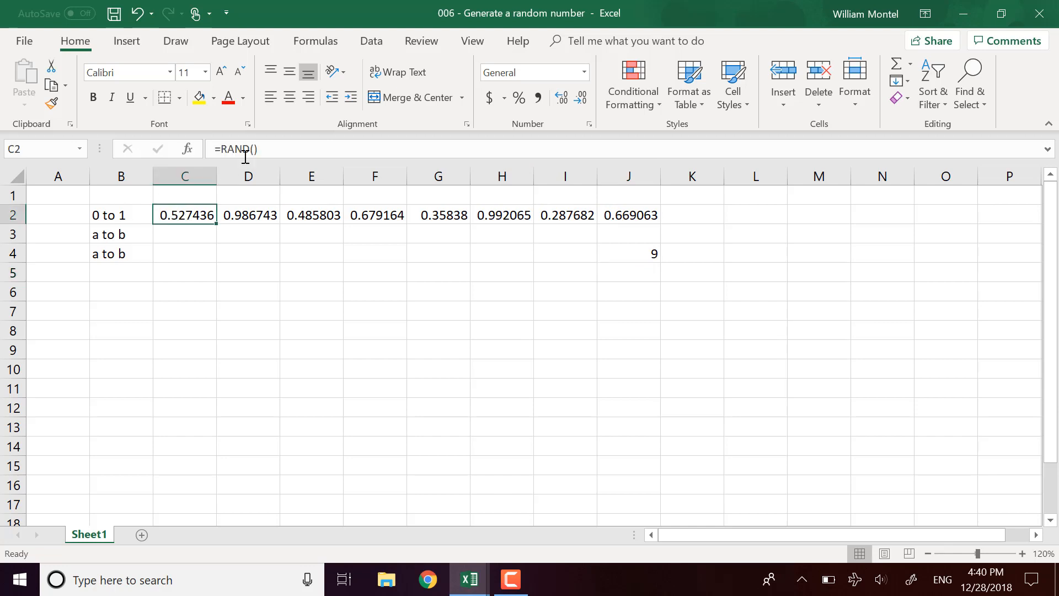
{"action": "left_click", "coordinate": [643, 258]}
{"action": "key", "text": "BackSpace"}
{"action": "key", "text": "Return"}
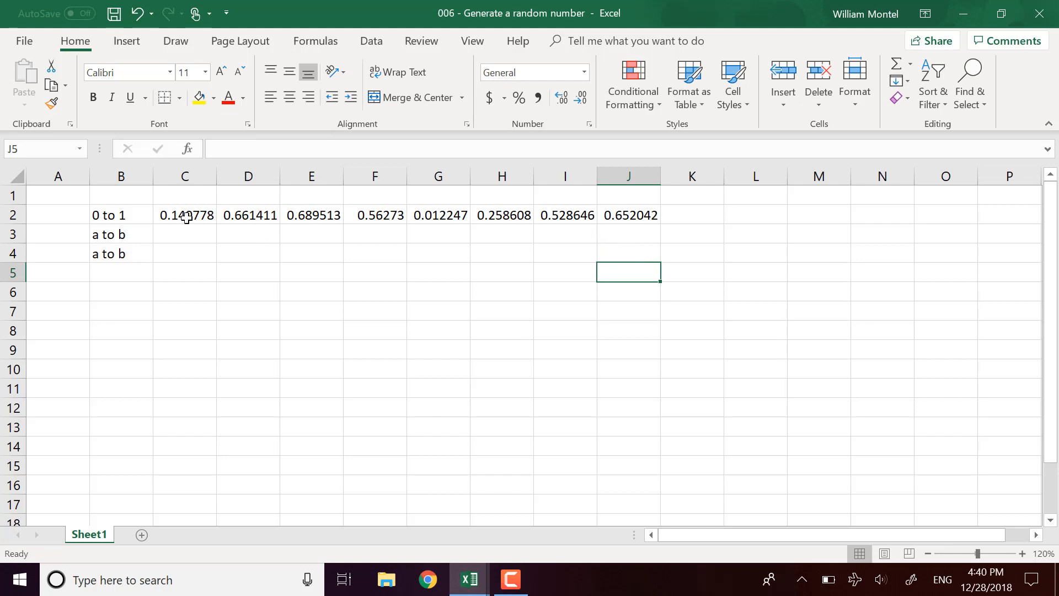
Copy C2:J2, paste it over itself as values only, and check the content of I2.
{"action": "left_click_drag", "start_coordinate": [186, 216], "coordinate": [629, 214]}
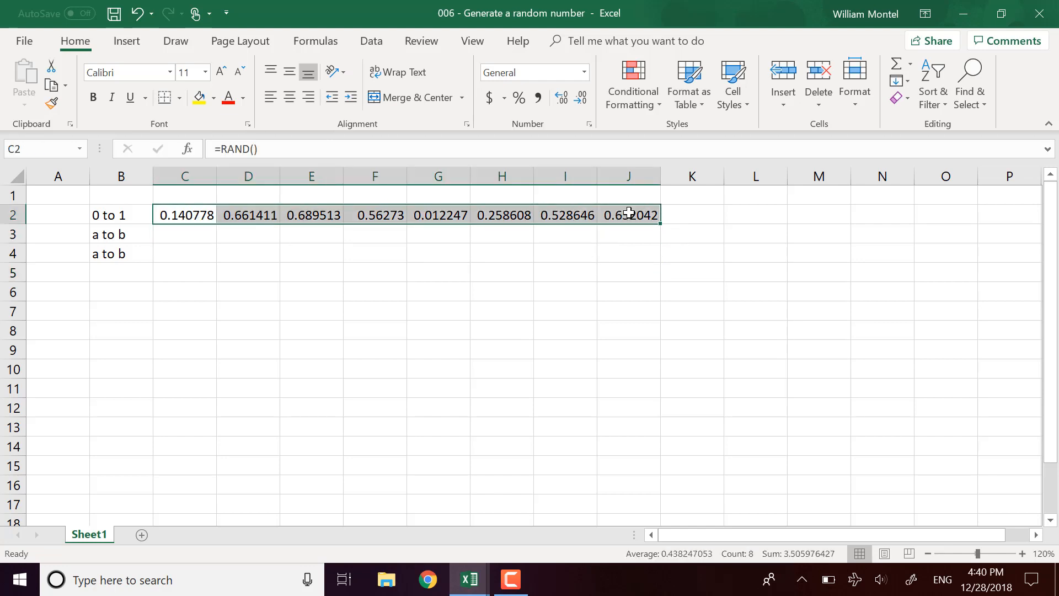
{"action": "right_click", "coordinate": [629, 213]}
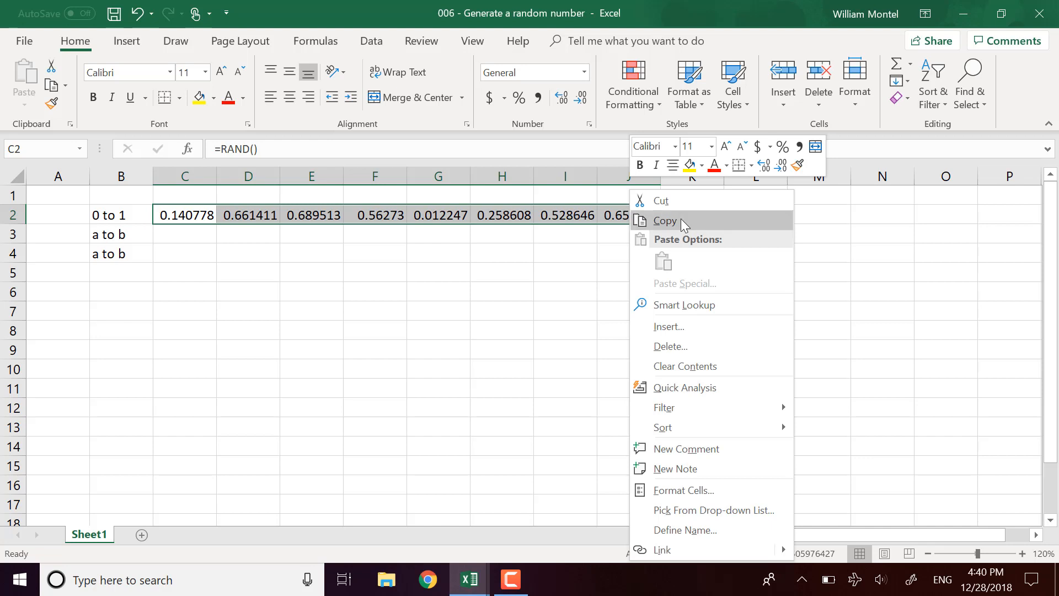
{"action": "left_click", "coordinate": [650, 220]}
{"action": "right_click", "coordinate": [194, 215]}
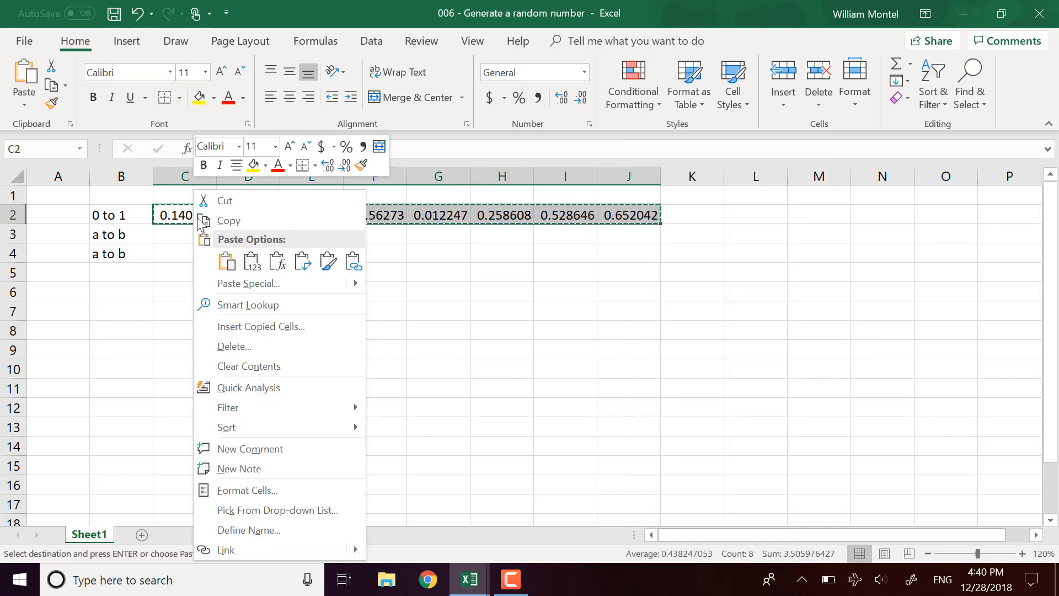
{"action": "left_click", "coordinate": [263, 283]}
{"action": "left_click", "coordinate": [150, 216]}
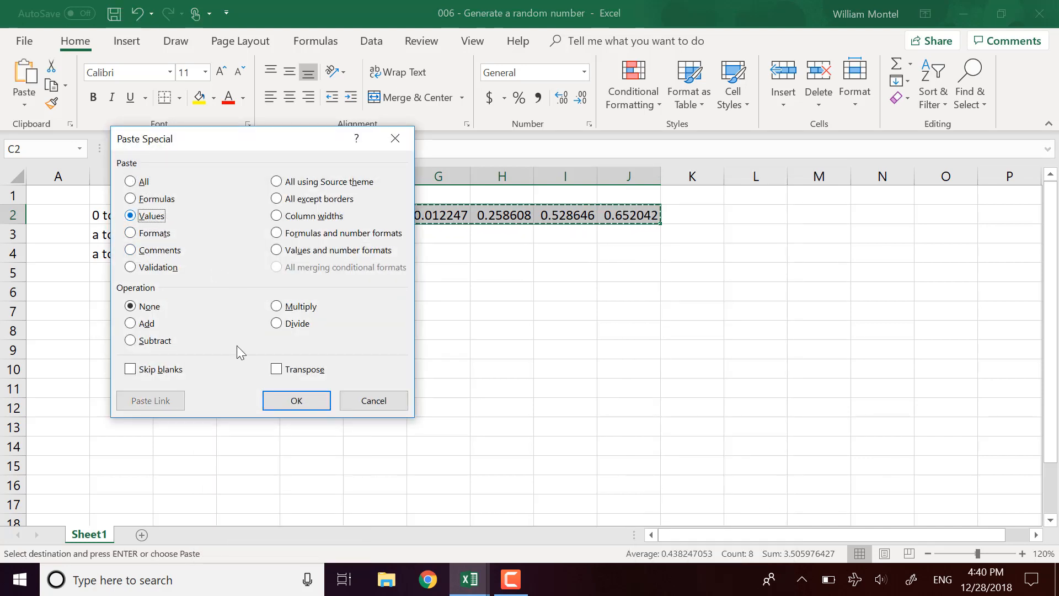
{"action": "left_click", "coordinate": [287, 401]}
{"action": "left_click", "coordinate": [532, 253]}
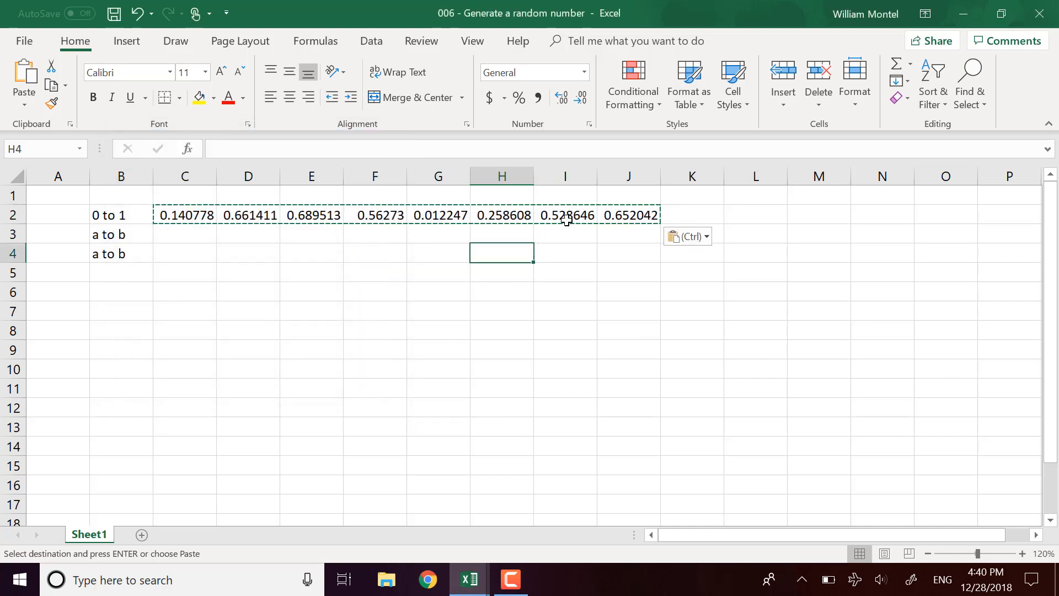
{"action": "left_click", "coordinate": [564, 216]}
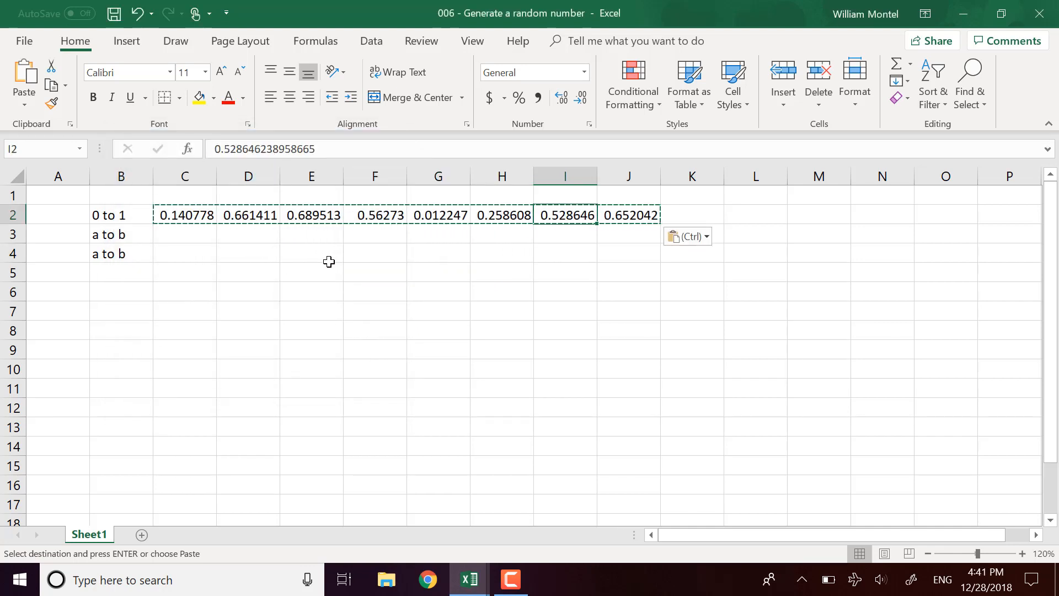
Undo the values-only paste over C2:J2.
{"action": "key", "text": "ctrl+z"}
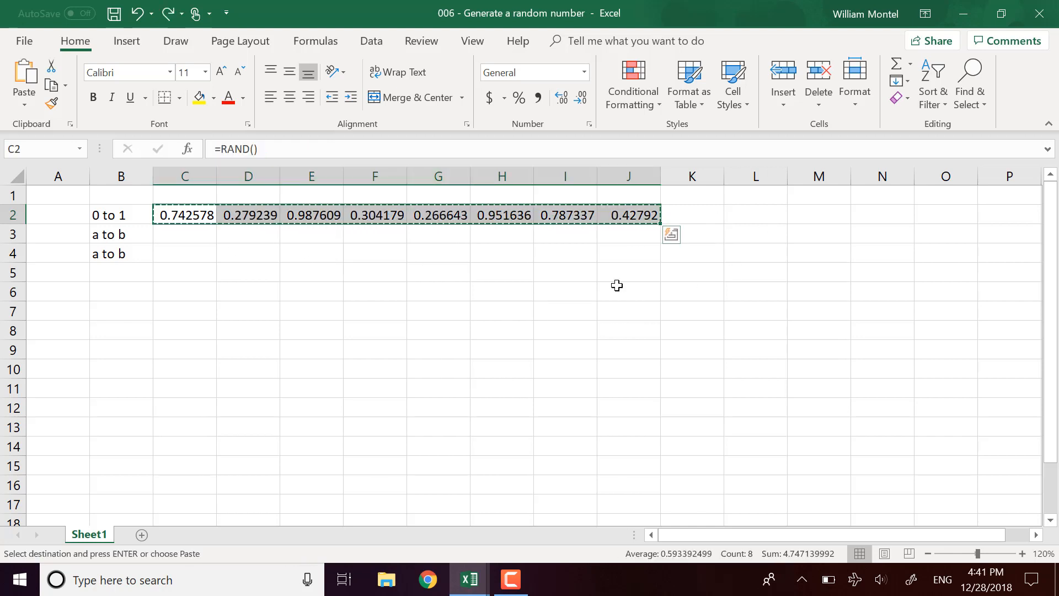
{"action": "left_click", "coordinate": [614, 284]}
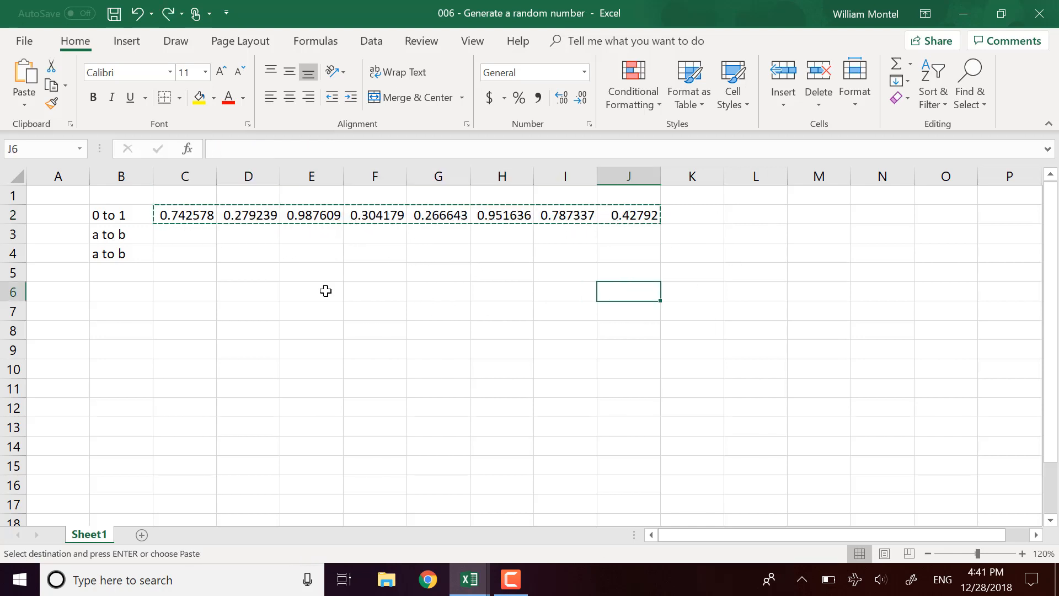
{"action": "left_click", "coordinate": [373, 289]}
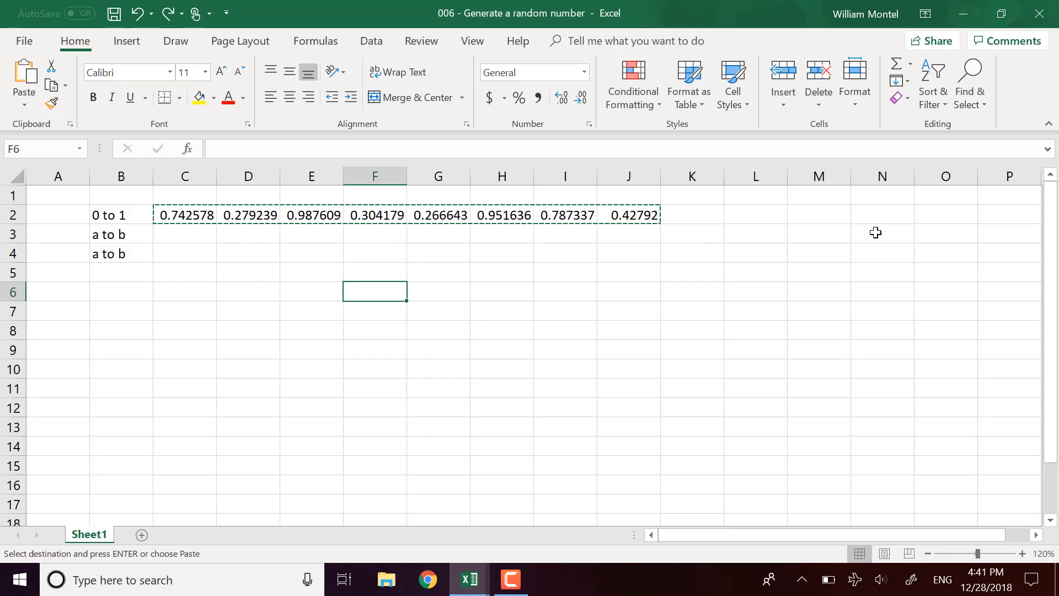
Enter =RANDBETWEEN(2,29) in C3 to generate a random whole number between 2 and 29.
{"action": "left_click", "coordinate": [218, 236]}
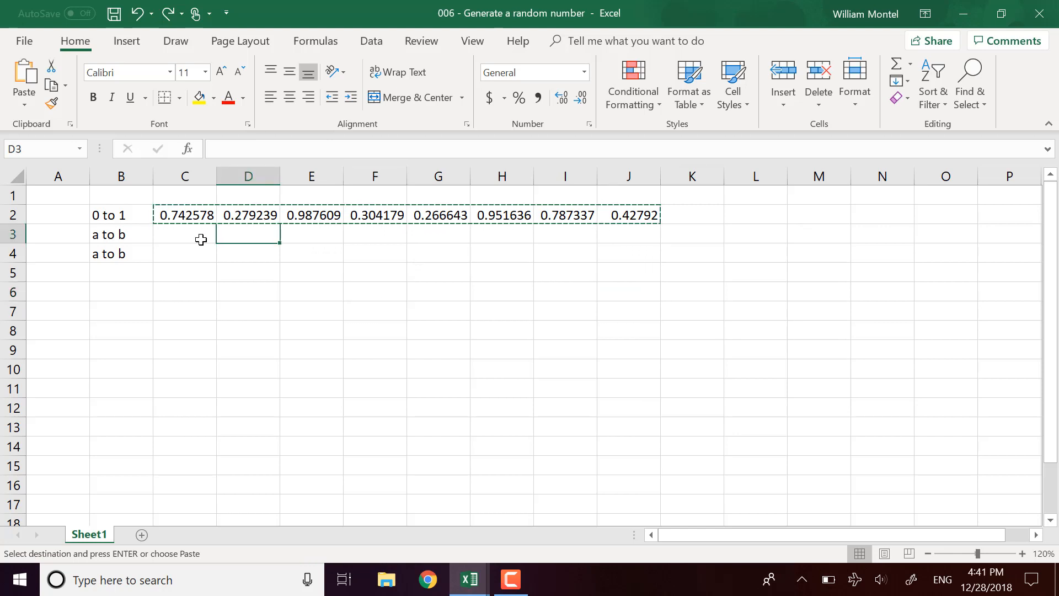
{"action": "left_click", "coordinate": [201, 239]}
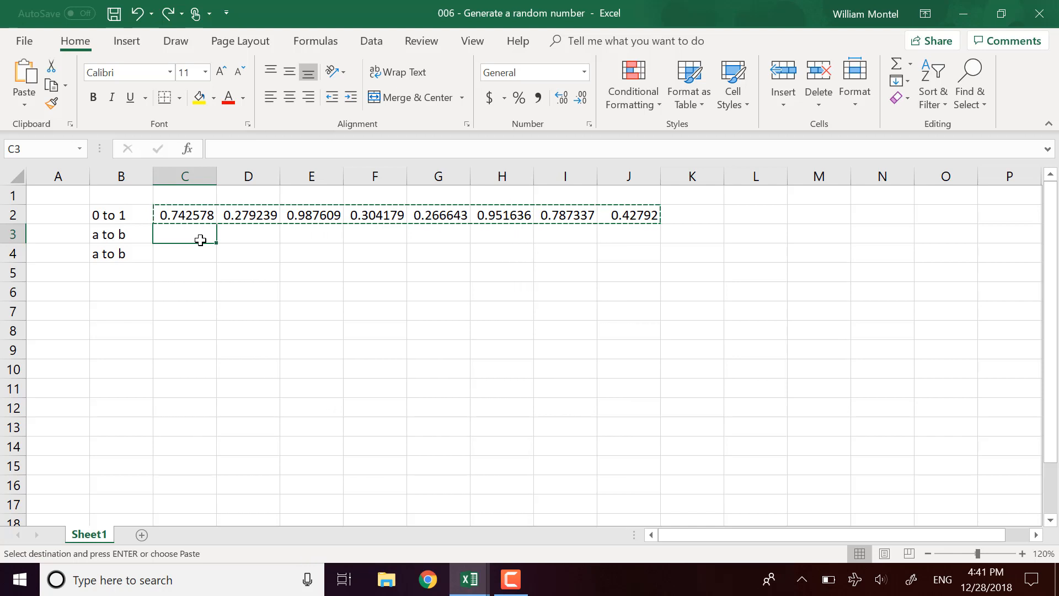
{"action": "key", "text": "Escape"}
{"action": "type", "text": "=rand"}
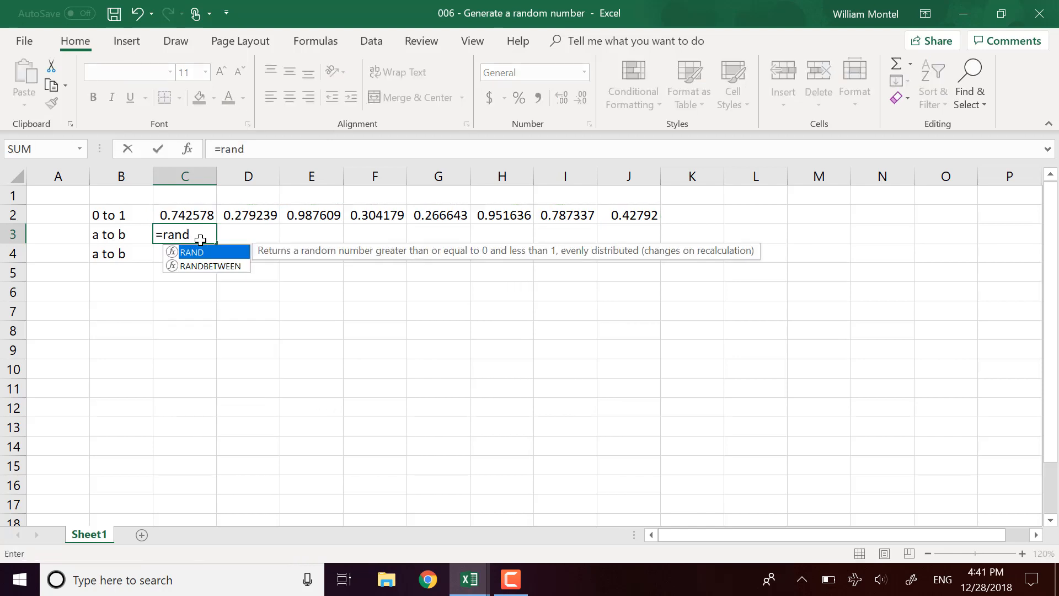
{"action": "key", "text": "Down"}
{"action": "key", "text": "Tab"}
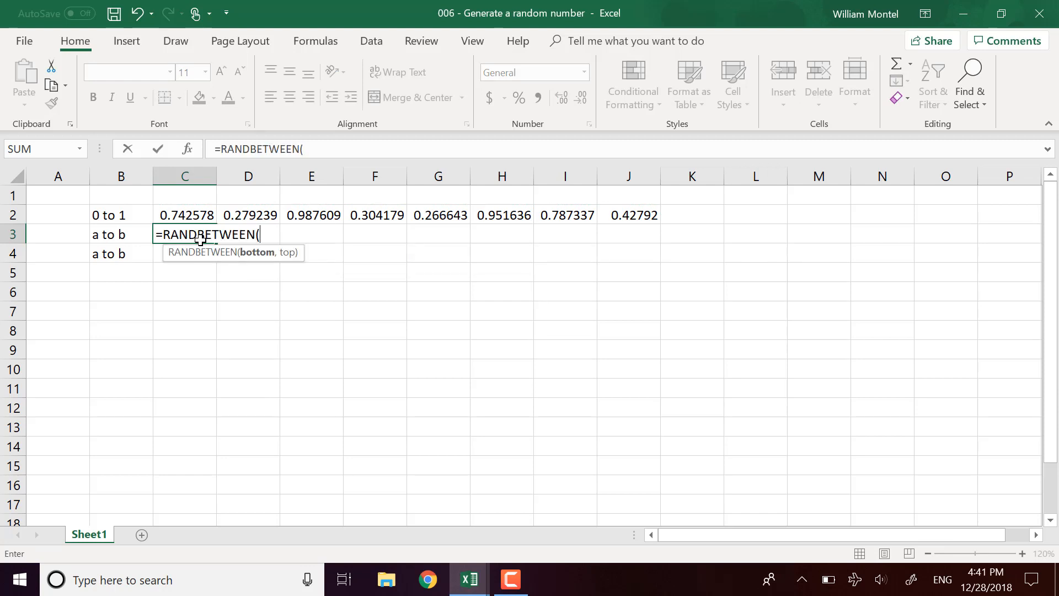
{"action": "type", "text": "2,29)"}
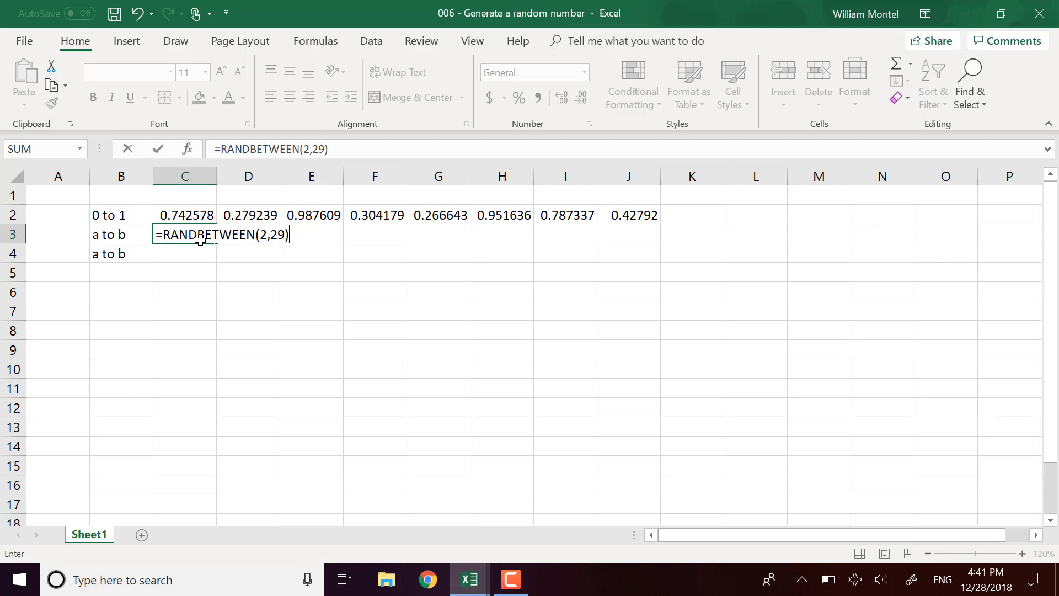
{"action": "key", "text": "BackSpace"}
{"action": "key", "text": "BackSpace"}
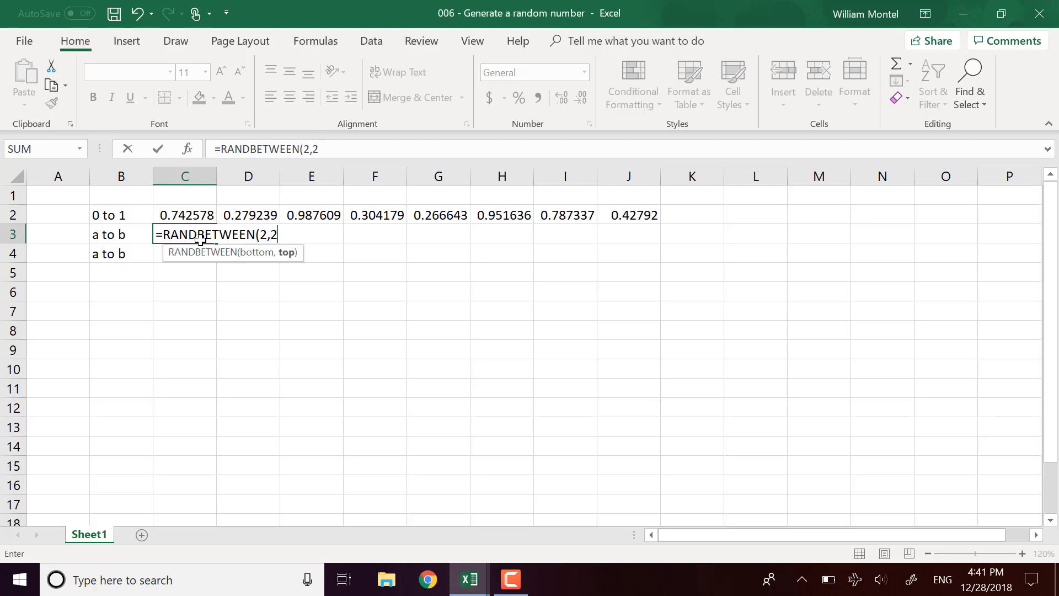
{"action": "type", "text": "9)"}
{"action": "key", "text": "Return"}
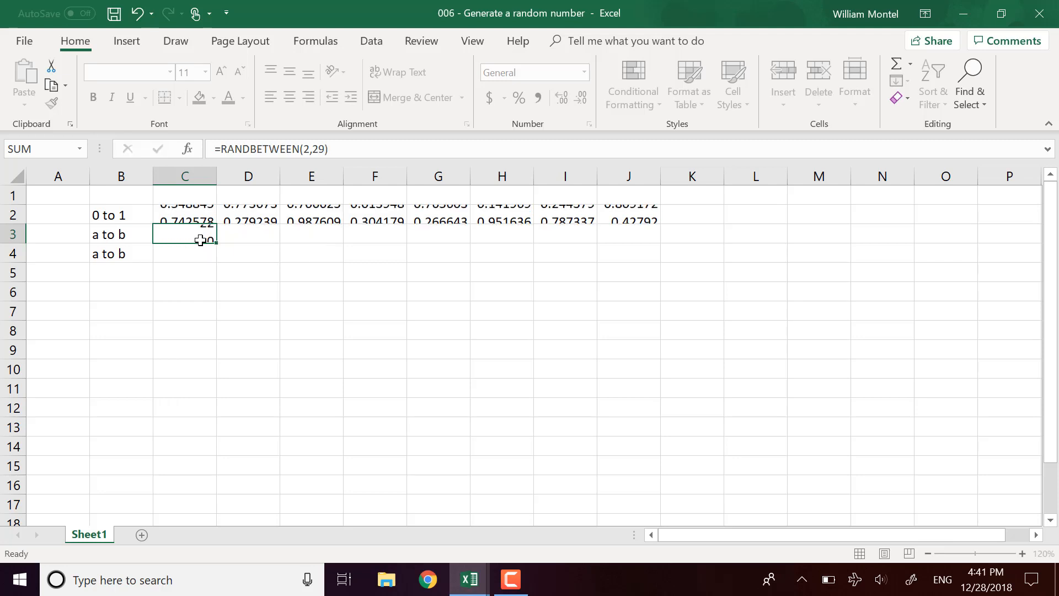
Fill the RANDBETWEEN formula from C3 across to J3 and open C3's formula for editing to recalculate it.
{"action": "left_click", "coordinate": [211, 237]}
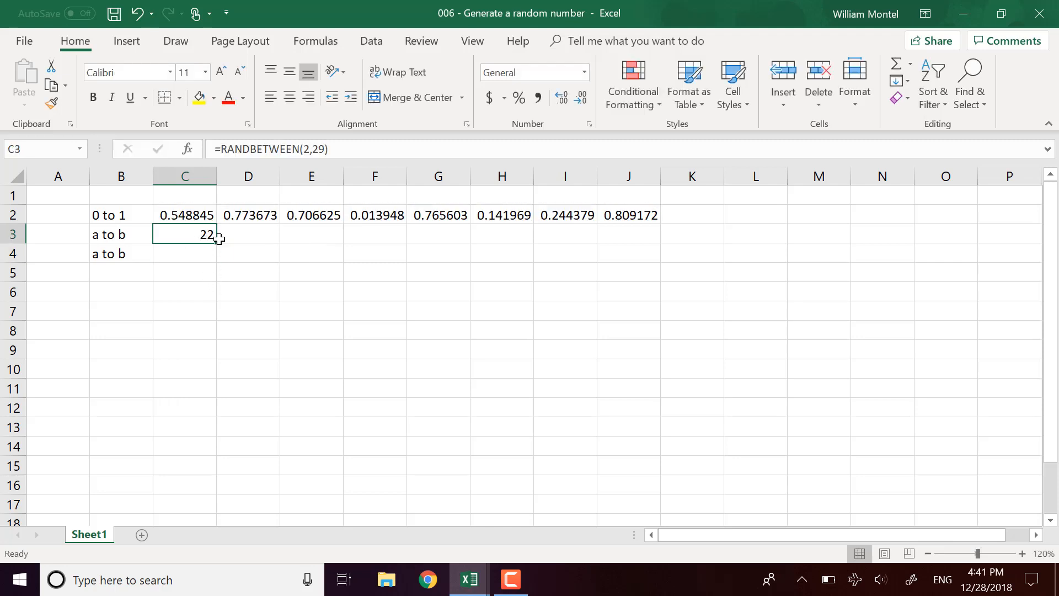
{"action": "left_click_drag", "start_coordinate": [230, 243], "coordinate": [656, 236]}
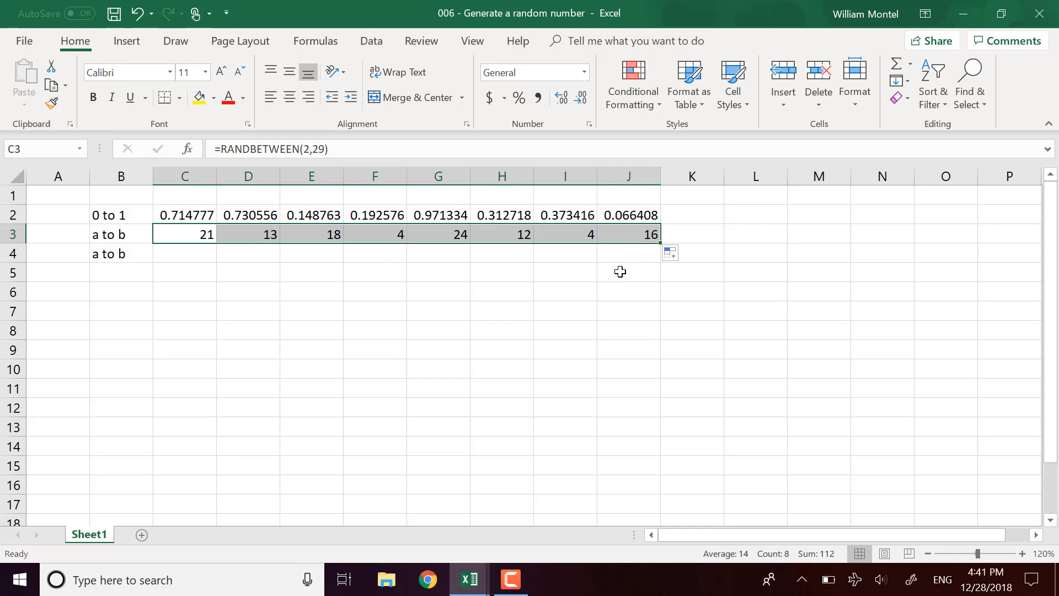
{"action": "left_click", "coordinate": [589, 147]}
Enter 9 in the empty cell J6 to trigger a recalculation of rows 2 and 3, and clear J6 again.
{"action": "left_click", "coordinate": [622, 284]}
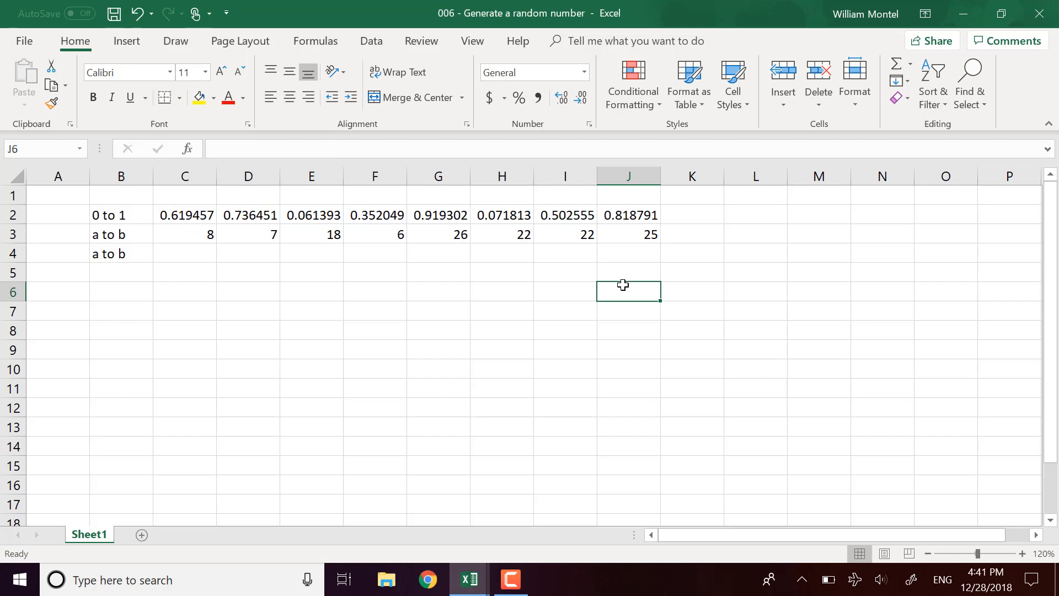
{"action": "type", "text": "9"}
{"action": "key", "text": "Return"}
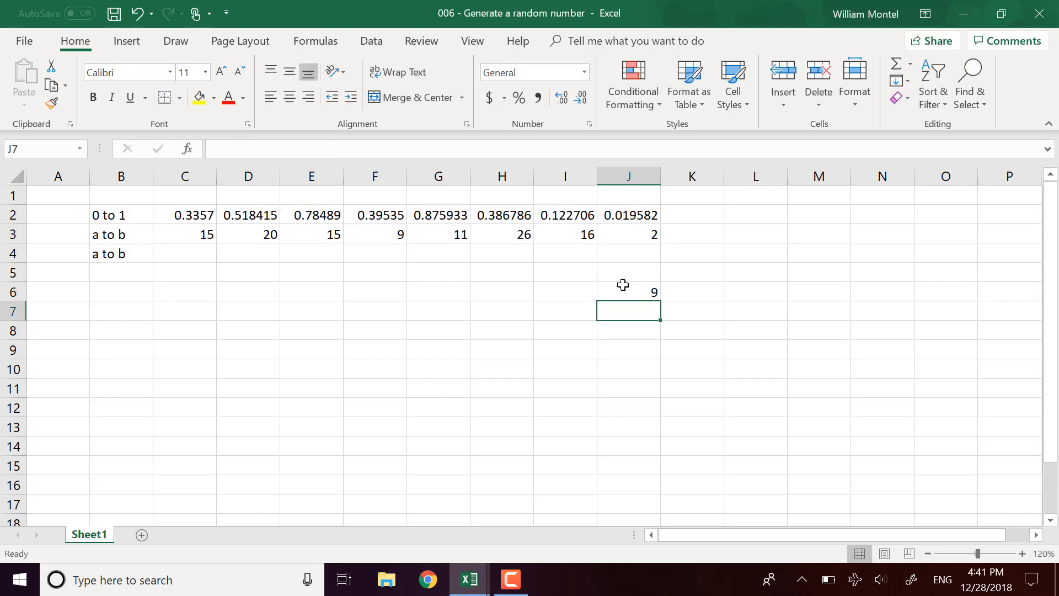
{"action": "left_click", "coordinate": [646, 287]}
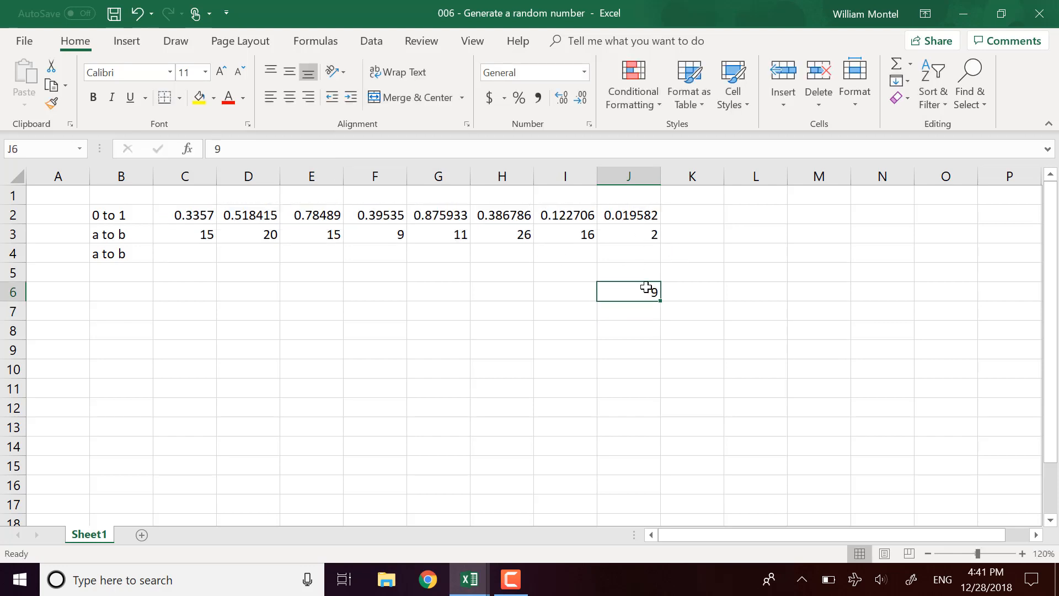
{"action": "key", "text": "BackSpace"}
{"action": "key", "text": "Return"}
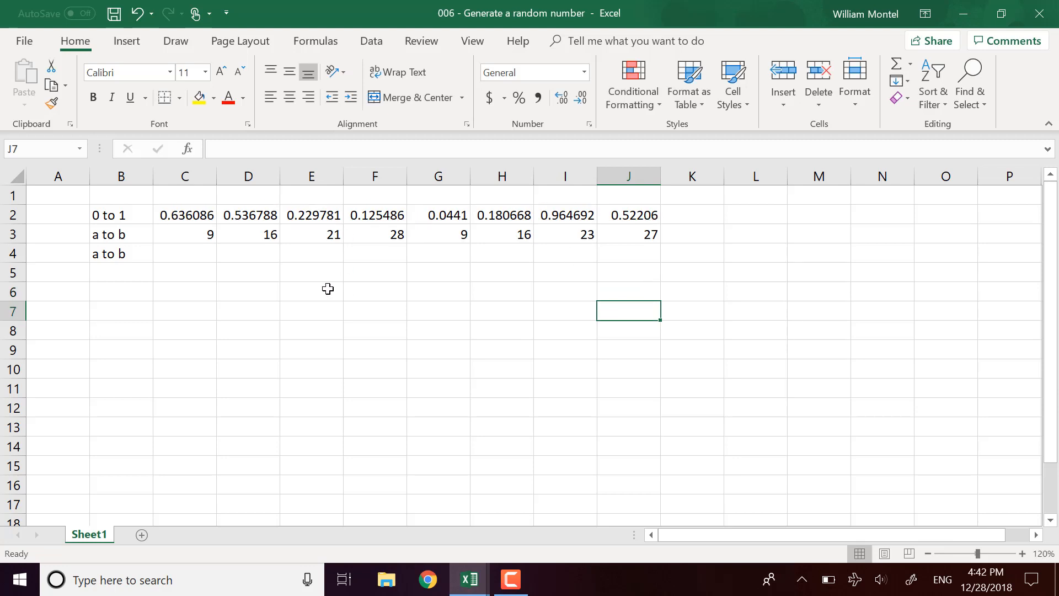
Review the formulas in C3 and C2 and the labels of the 0 to 1 and second a to b rows.
{"action": "left_click", "coordinate": [190, 235]}
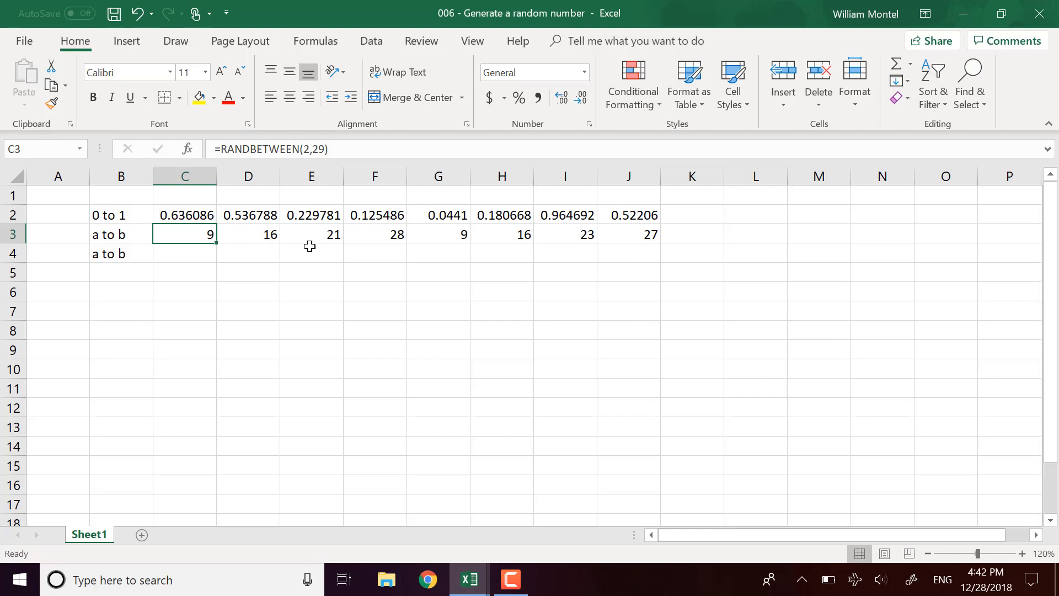
{"action": "left_click", "coordinate": [211, 258]}
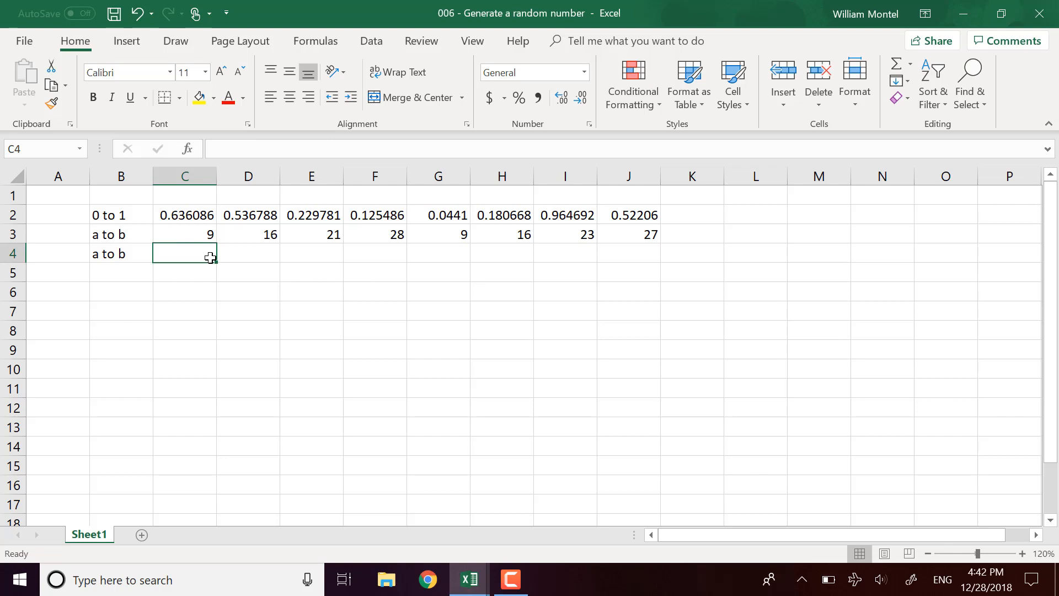
{"action": "left_click", "coordinate": [126, 214]}
{"action": "left_click", "coordinate": [179, 212]}
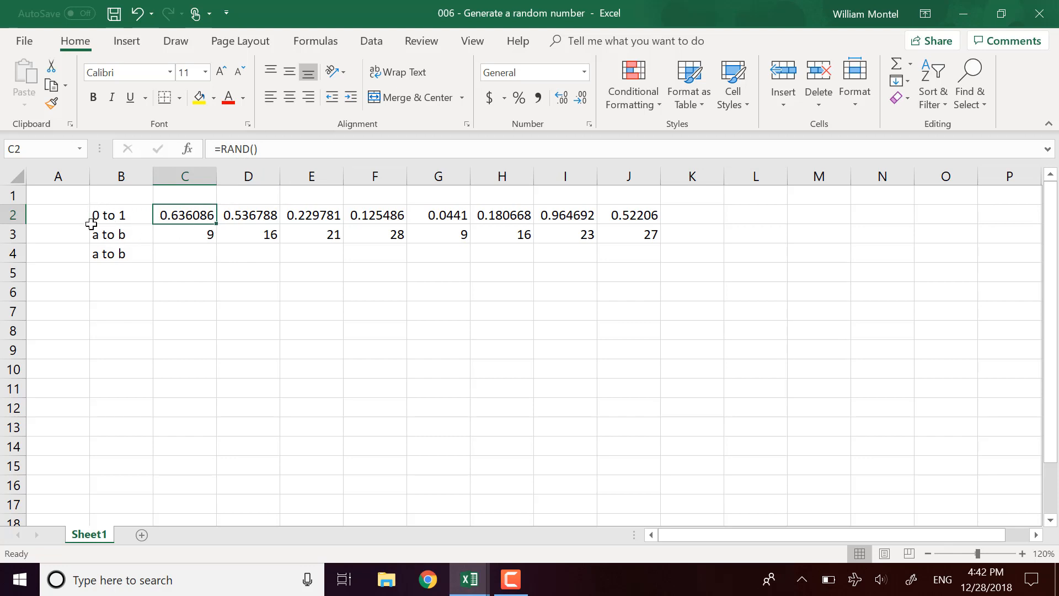
{"action": "left_click", "coordinate": [203, 249]}
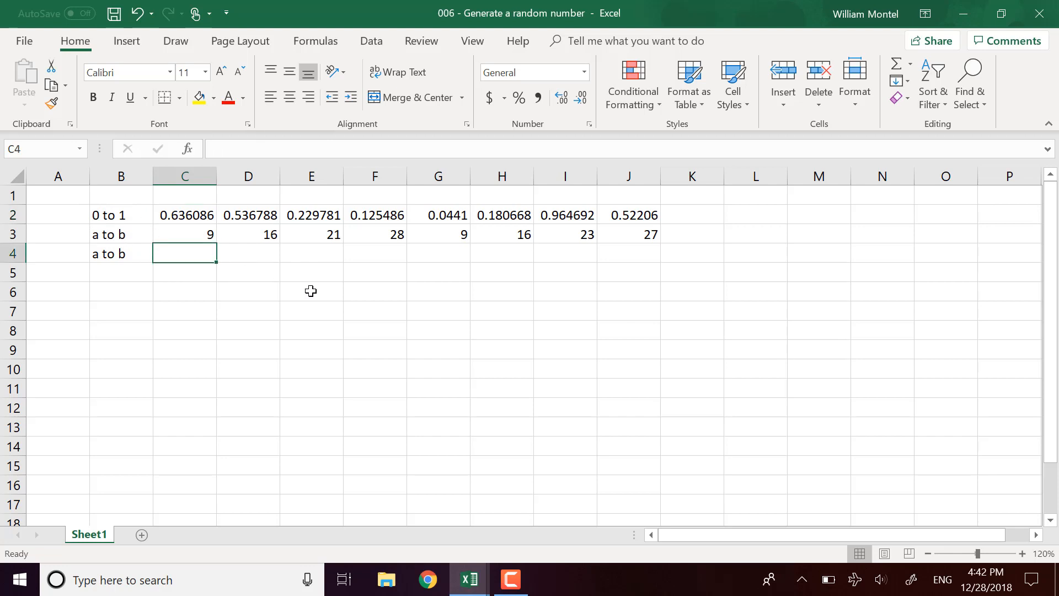
{"action": "left_click", "coordinate": [148, 256]}
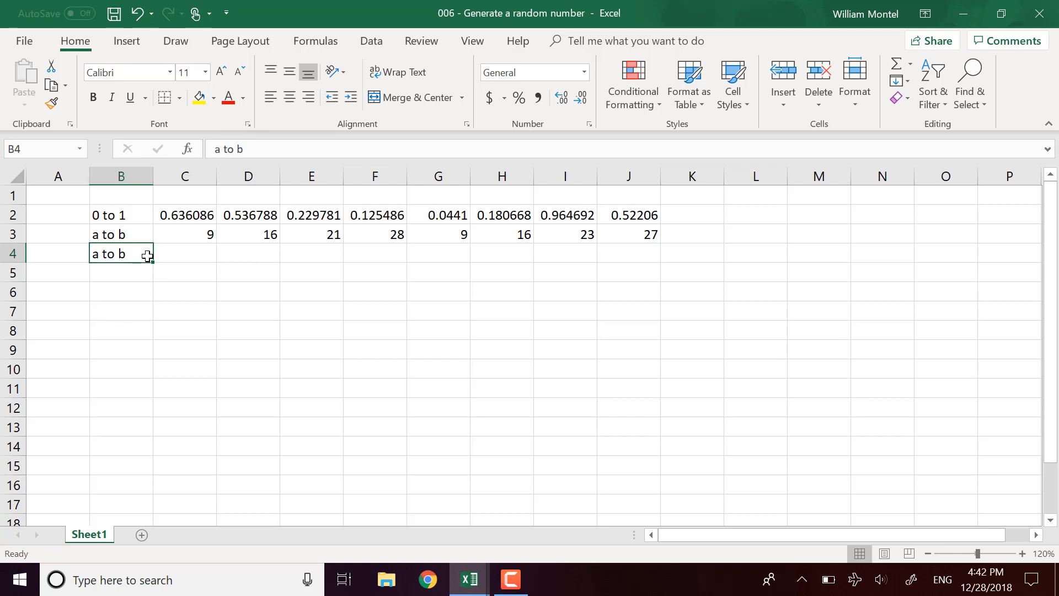
Enter =2+RAND()*(29-2) in C4 to generate a random decimal number between 2 and 29.
{"action": "left_click", "coordinate": [198, 252]}
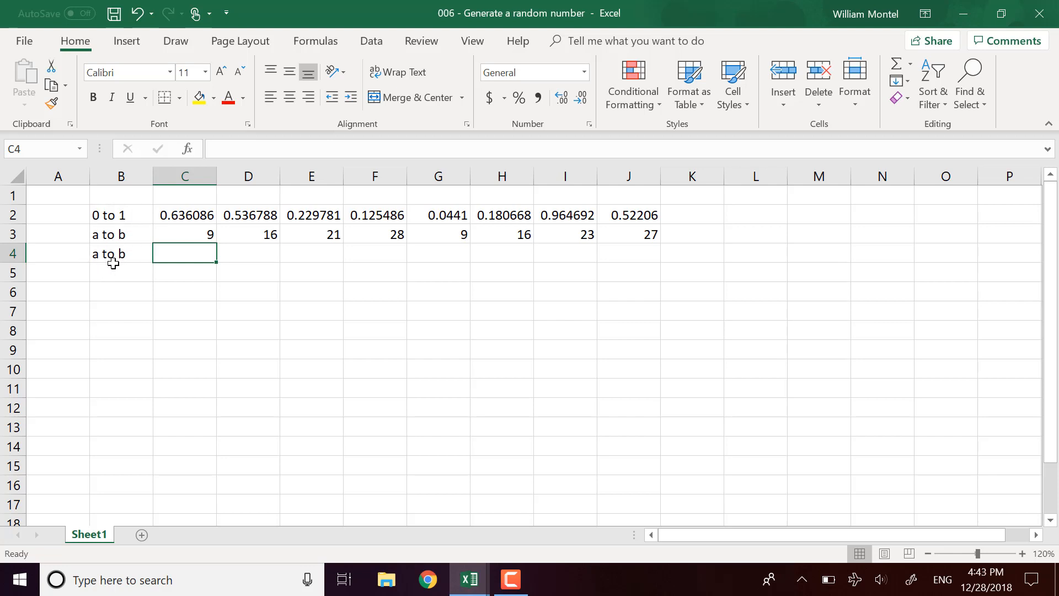
{"action": "type", "text": "="}
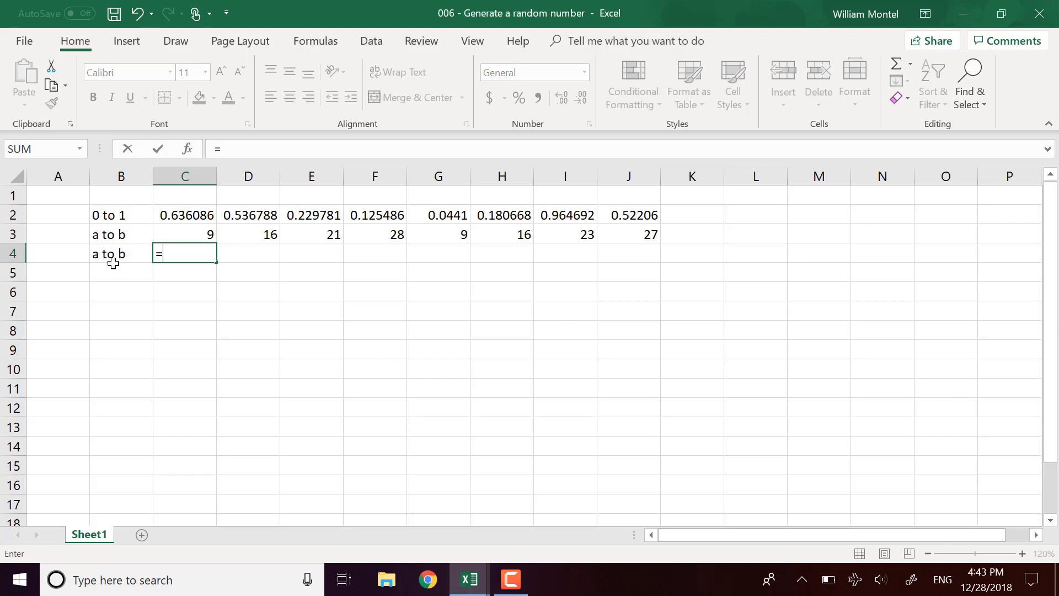
{"action": "type", "text": "2+rand"}
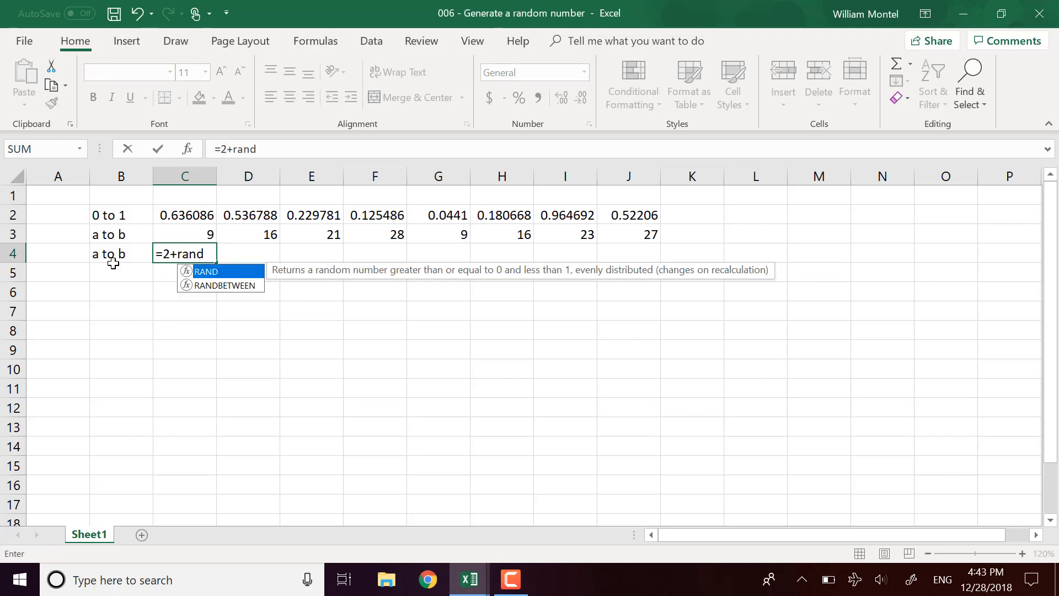
{"action": "type", "text": "()*("}
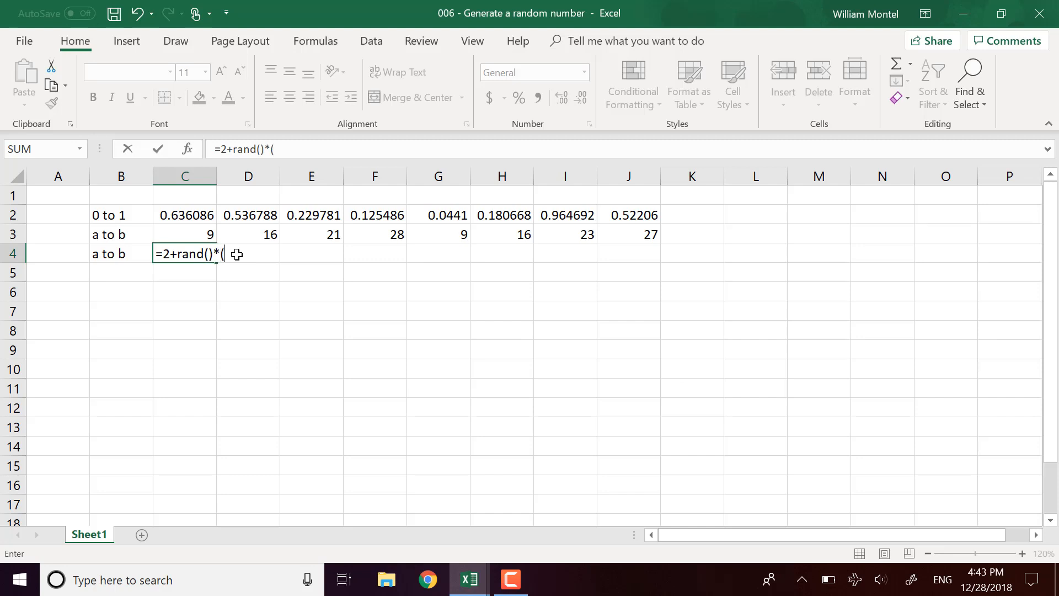
{"action": "type", "text": "29-2"}
{"action": "left_click", "coordinate": [164, 253]}
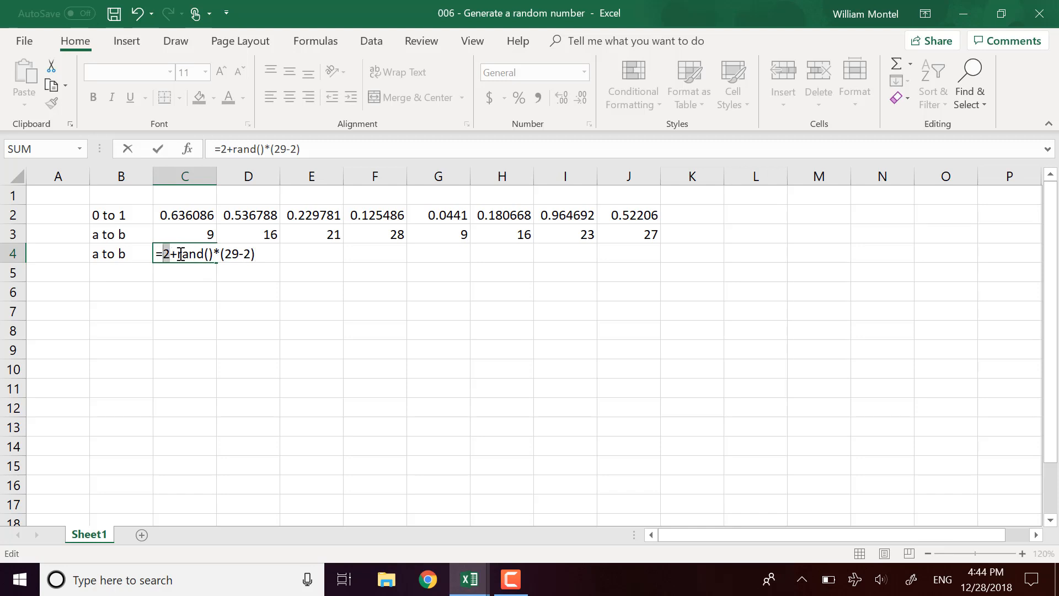
{"action": "left_click", "coordinate": [225, 254]}
{"action": "left_click", "coordinate": [320, 148]}
{"action": "key", "text": "Return"}
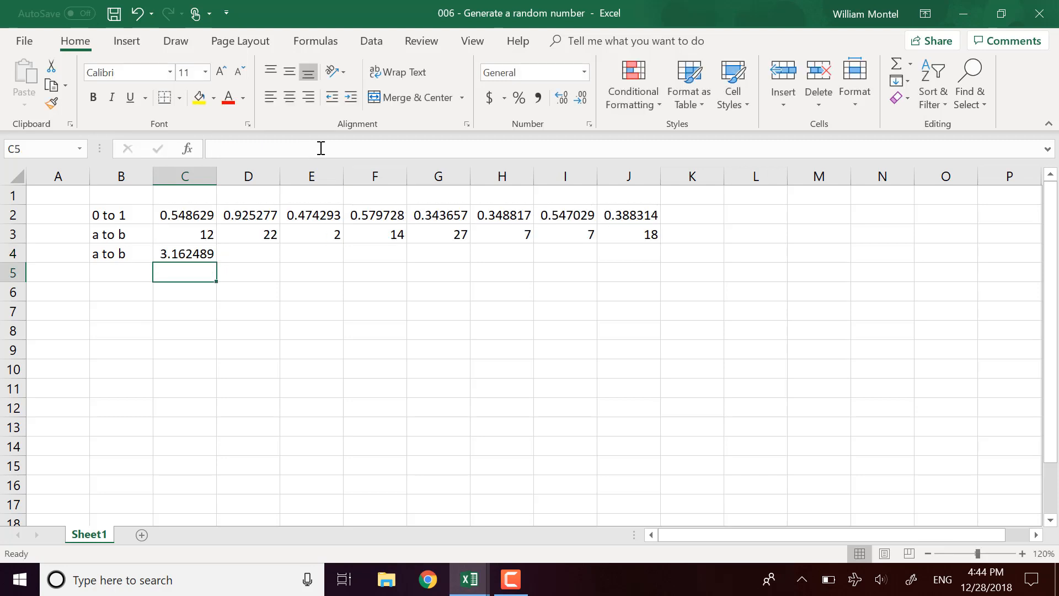
Fill the formula from C4 across to J4, and check the formulas in J4 and C2.
{"action": "left_click", "coordinate": [196, 254]}
{"action": "left_click_drag", "start_coordinate": [218, 263], "coordinate": [643, 255]}
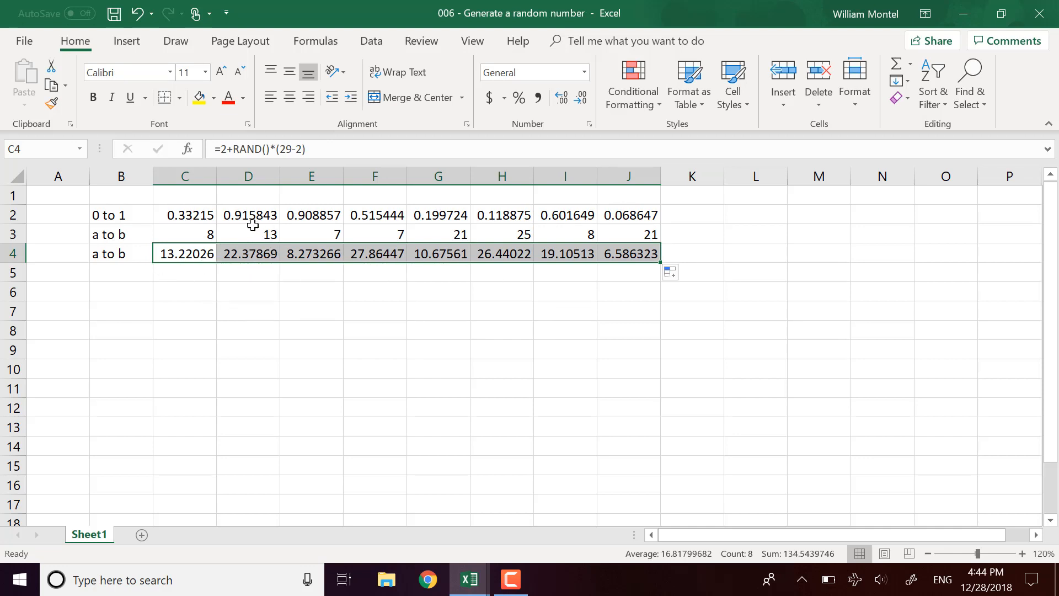
{"action": "key", "text": "ctrl+Right"}
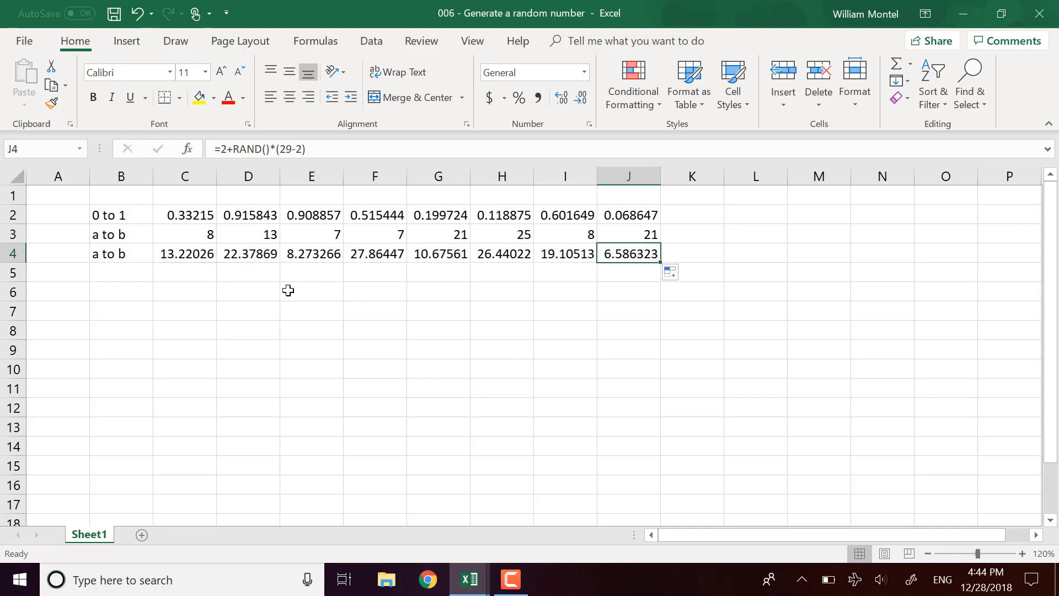
{"action": "left_click", "coordinate": [195, 215]}
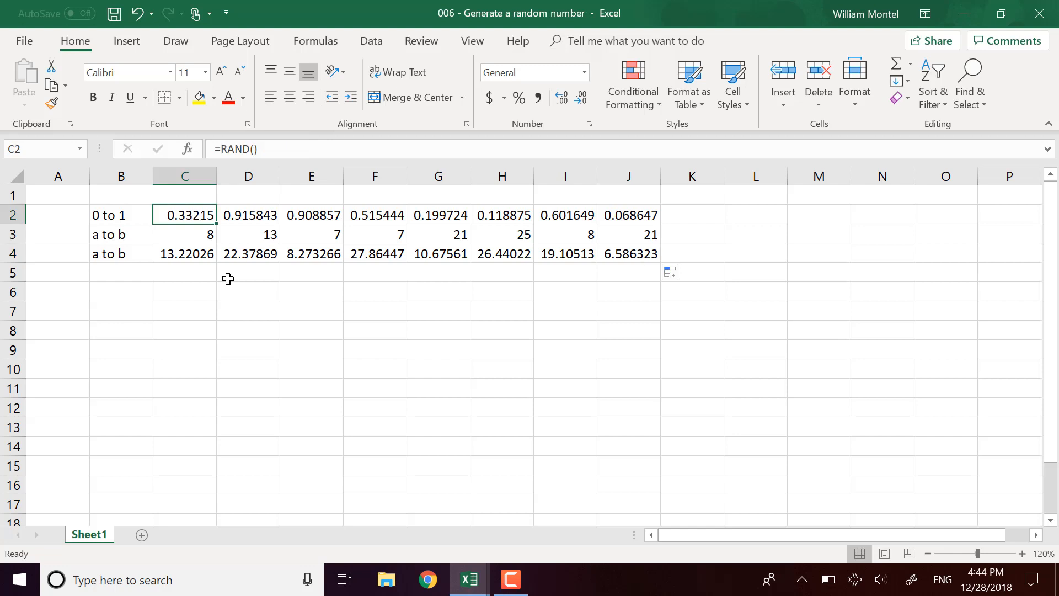